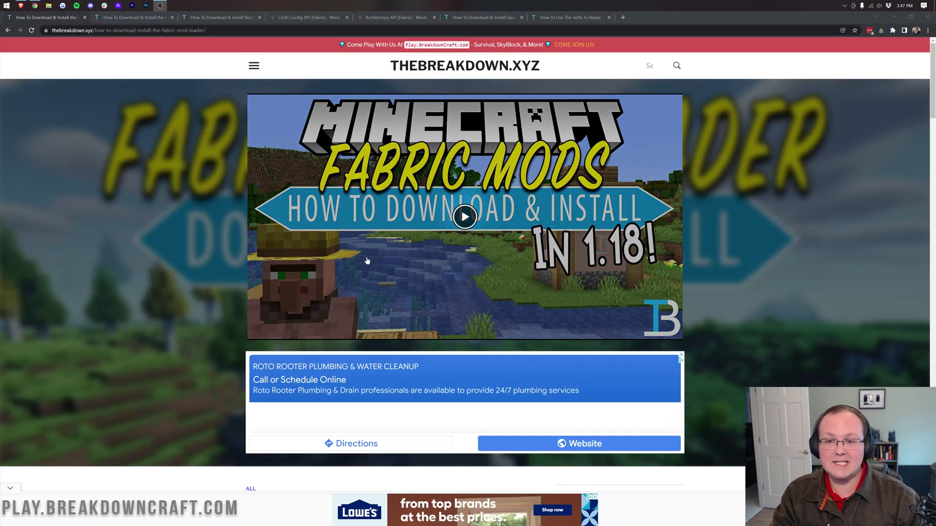
- Glance at the Roughly Enough Items article, then return to the Fabric Mod Loader article
scroll(380, 243, down, 7)
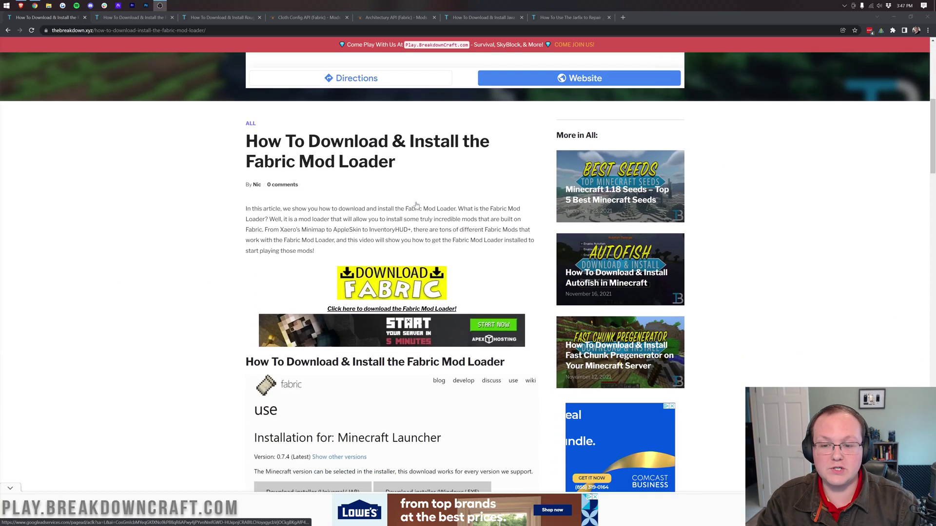
scroll(366, 168, up, 7)
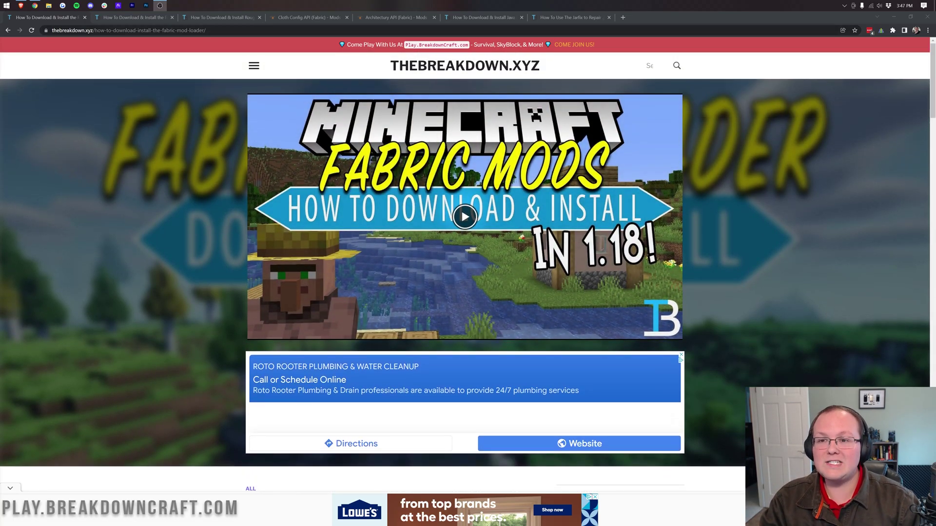
click(238, 21)
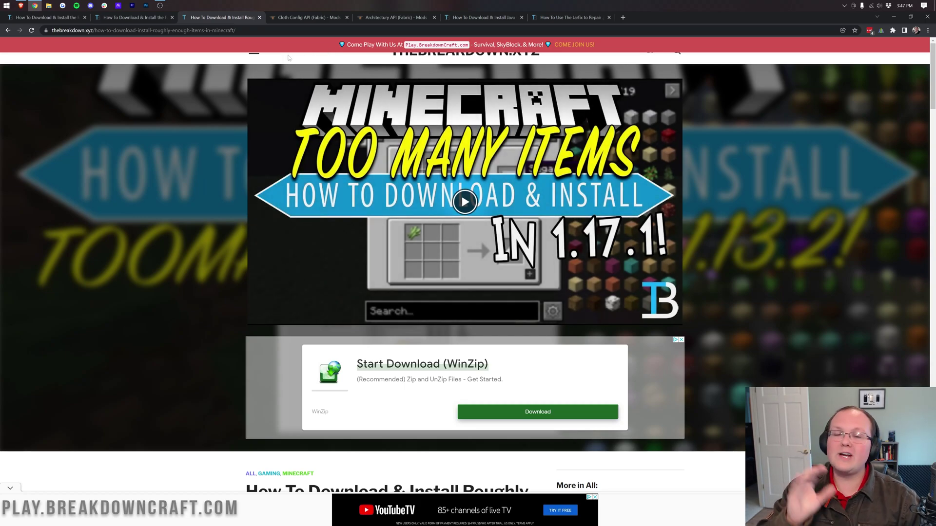
click(74, 19)
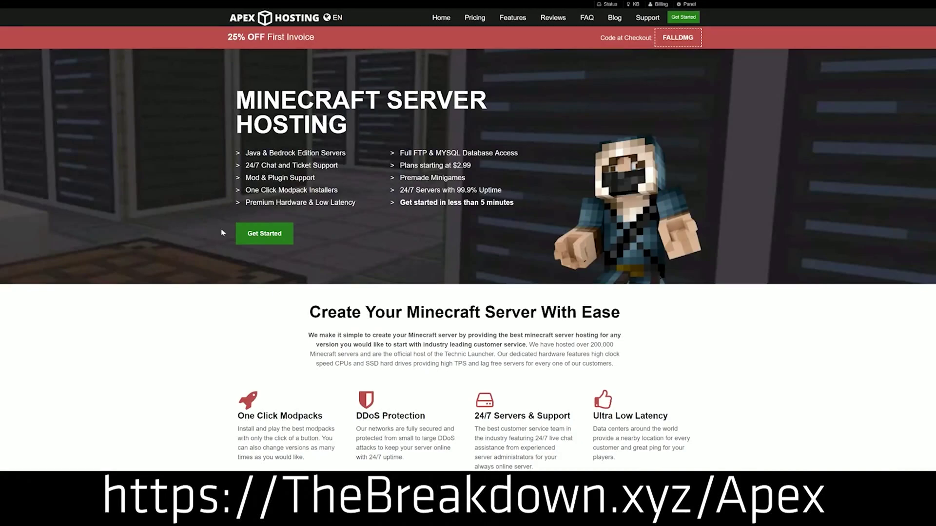
- Highlight the Apex One Click Modpacks, Automated Backups and Instant Setup feature texts
scroll(260, 236, down, 4)
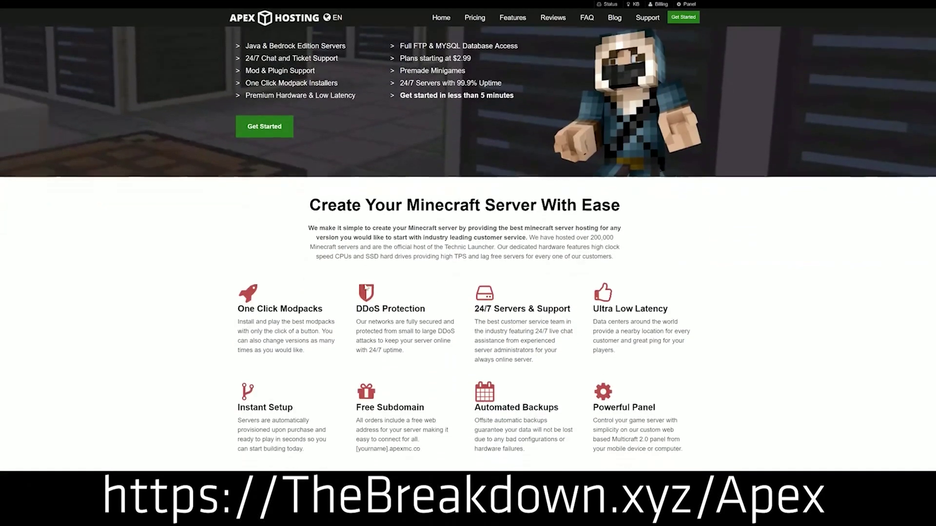
drag(237, 218, 573, 223)
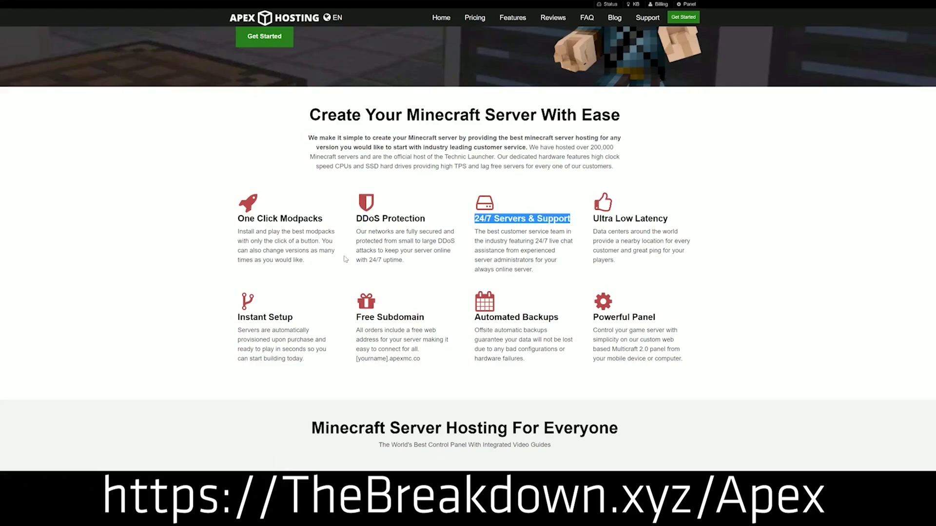
drag(473, 318, 586, 317)
click(458, 320)
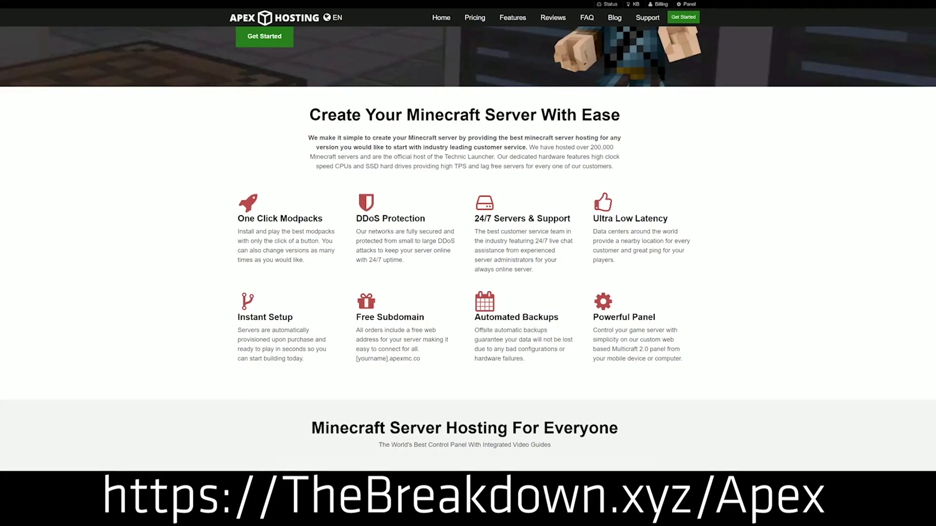
drag(303, 360, 237, 316)
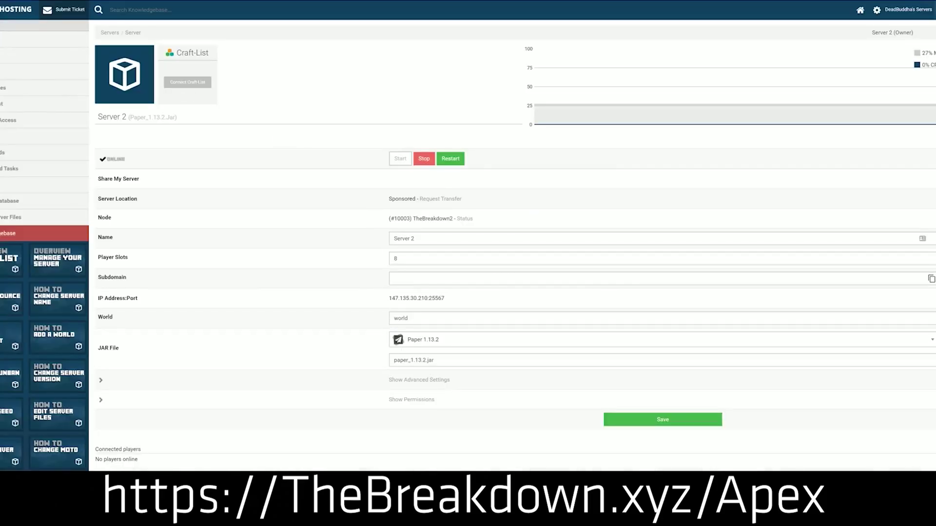
- Pick Minecraft 1.15 from the server panel's JAR File version list
click(440, 345)
scroll(435, 424, down, 3)
scroll(435, 424, down, 10)
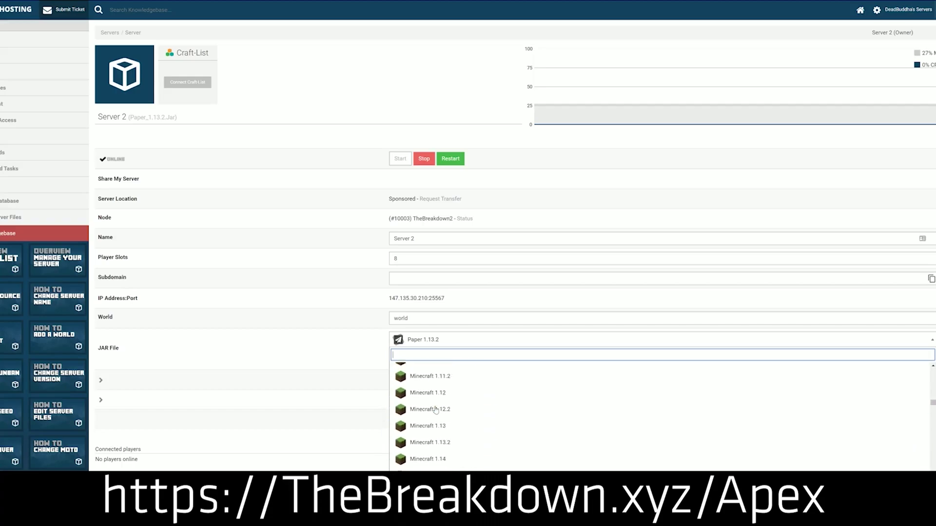
scroll(437, 417, down, 1)
scroll(436, 419, up, 2)
scroll(436, 421, down, 1)
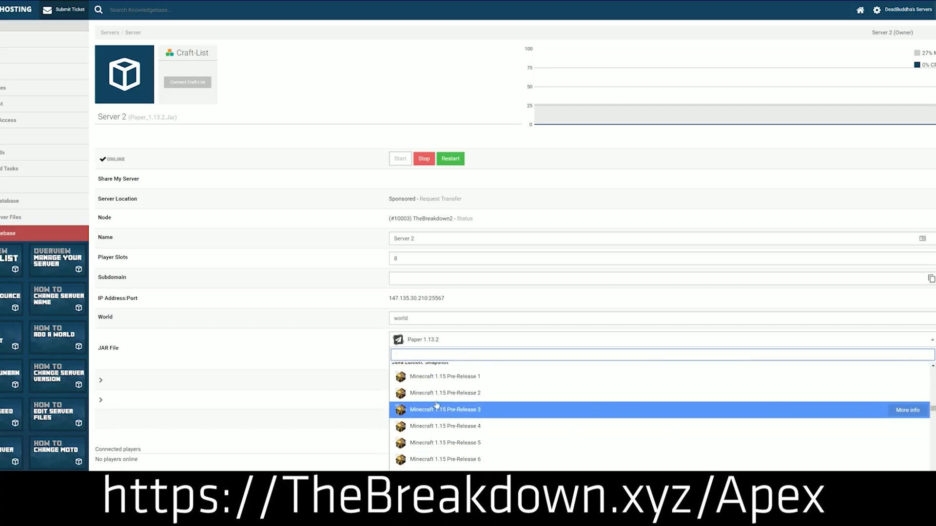
scroll(435, 423, up, 5)
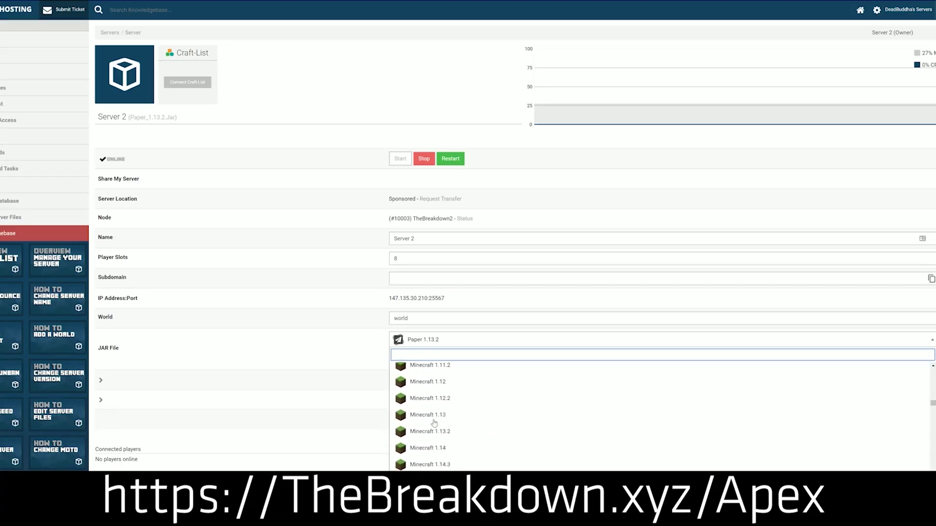
scroll(435, 423, down, 1)
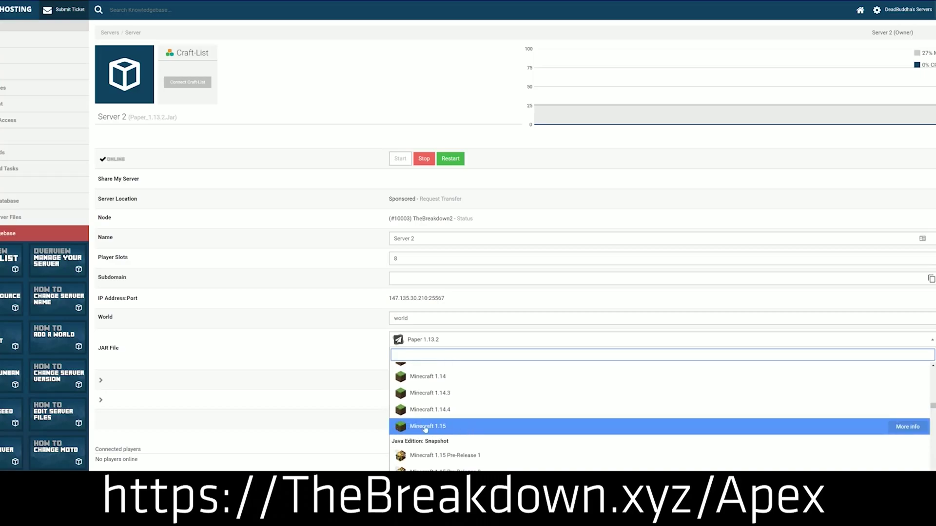
click(431, 426)
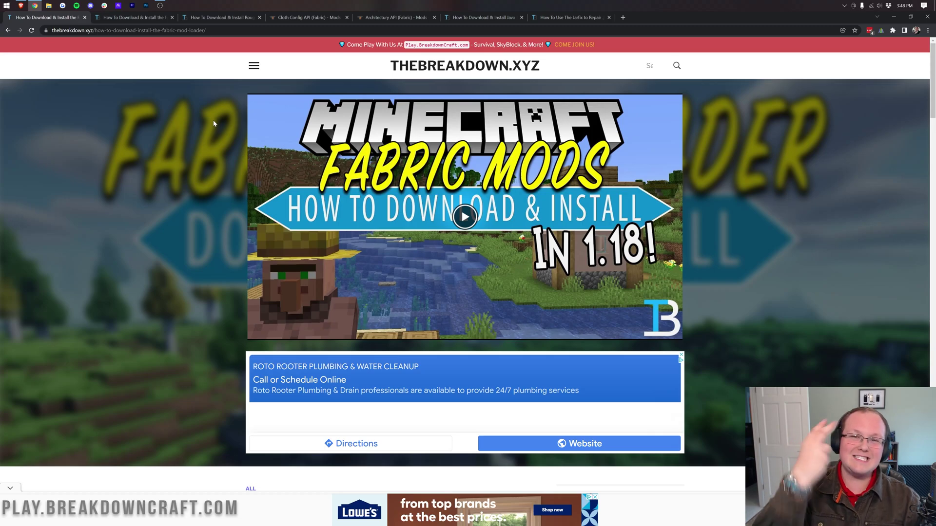
- Scroll the Fabric Mod Loader article and open fabricmc.net via the yellow Download Fabric banner
scroll(467, 195, down, 5)
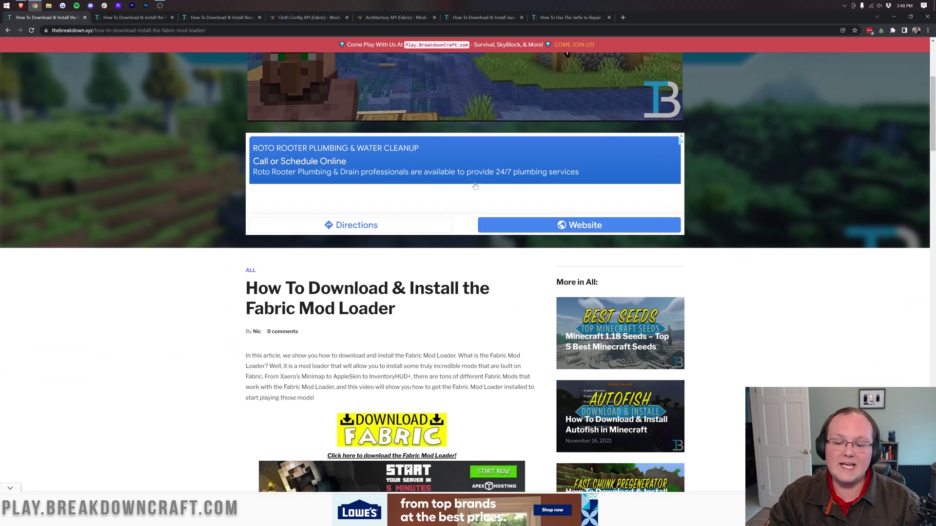
scroll(340, 181, down, 2)
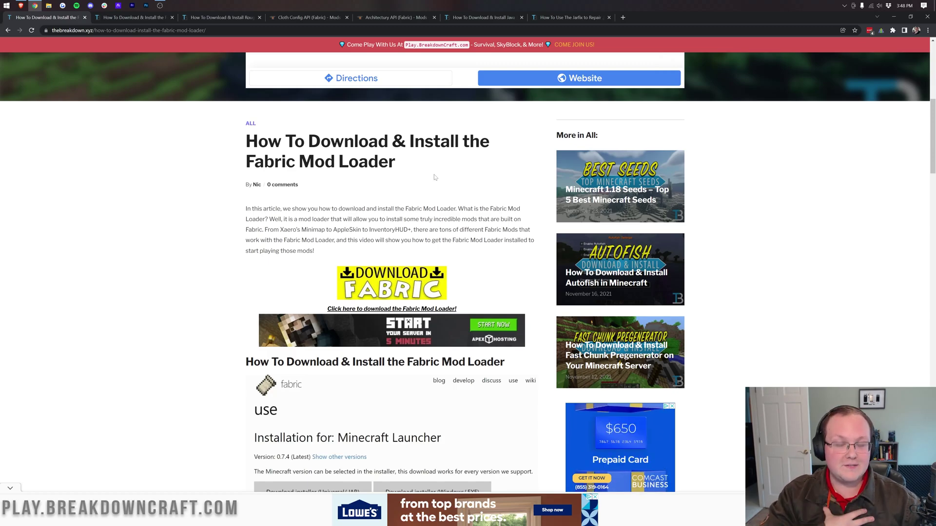
scroll(435, 178, down, 9)
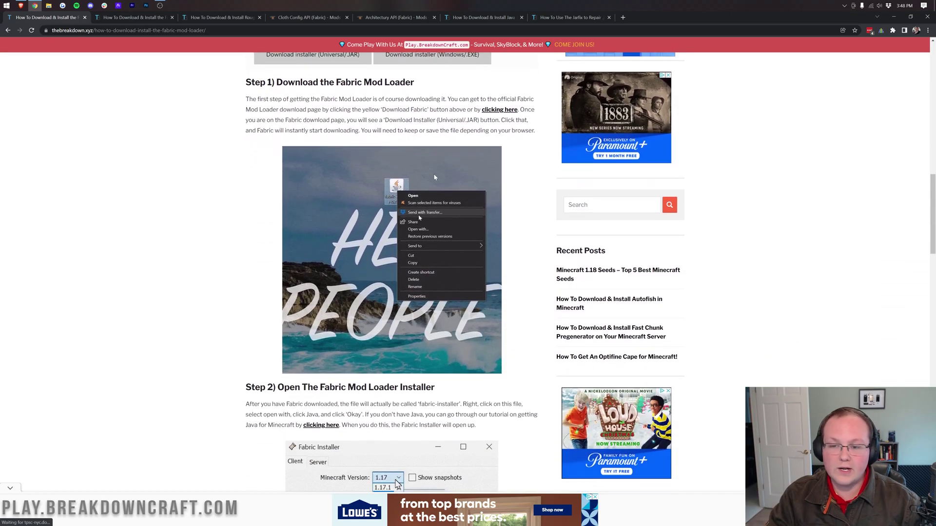
scroll(435, 178, up, 7)
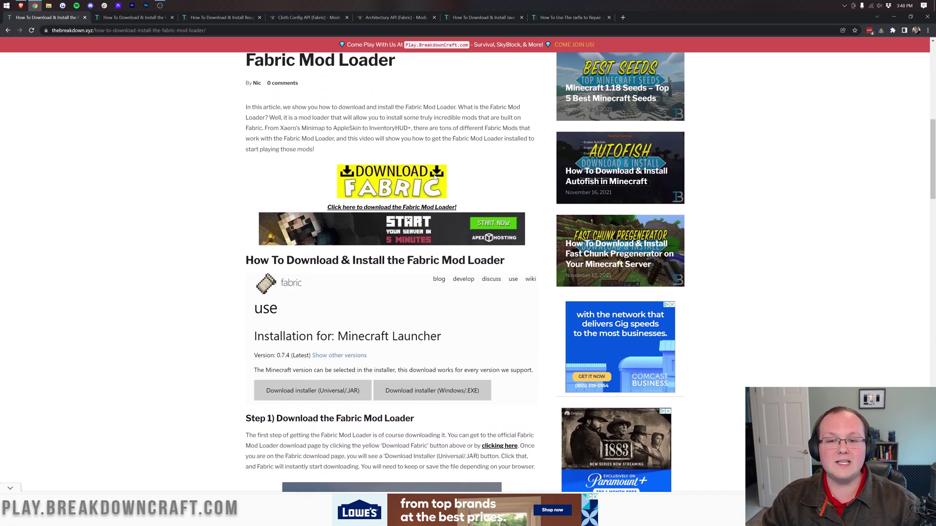
scroll(435, 177, up, 2)
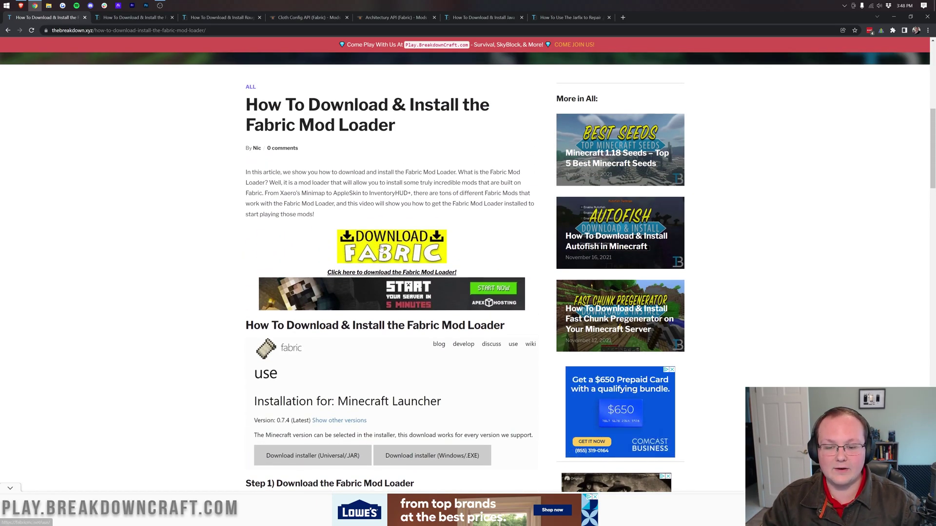
click(381, 247)
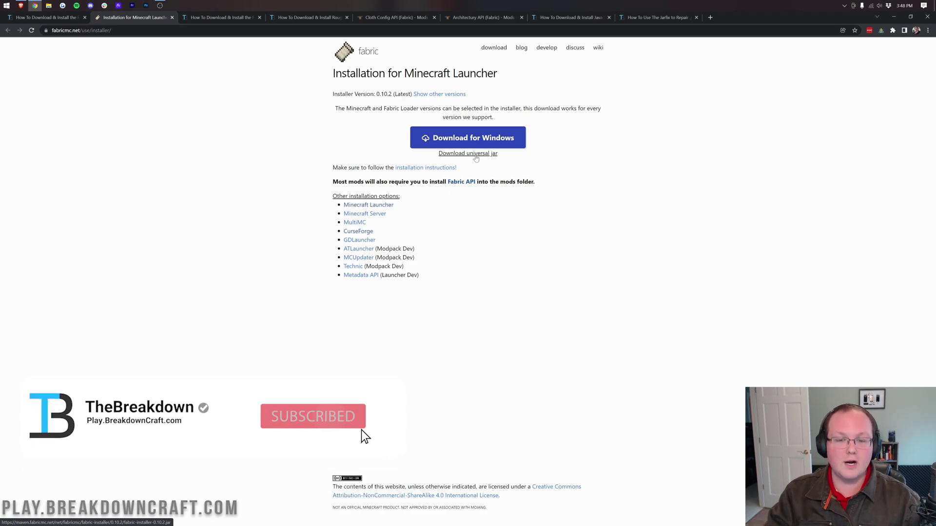
- Download the universal fabric-installer-0.10.2.jar, then go to the FabricAPI article tab
click(471, 154)
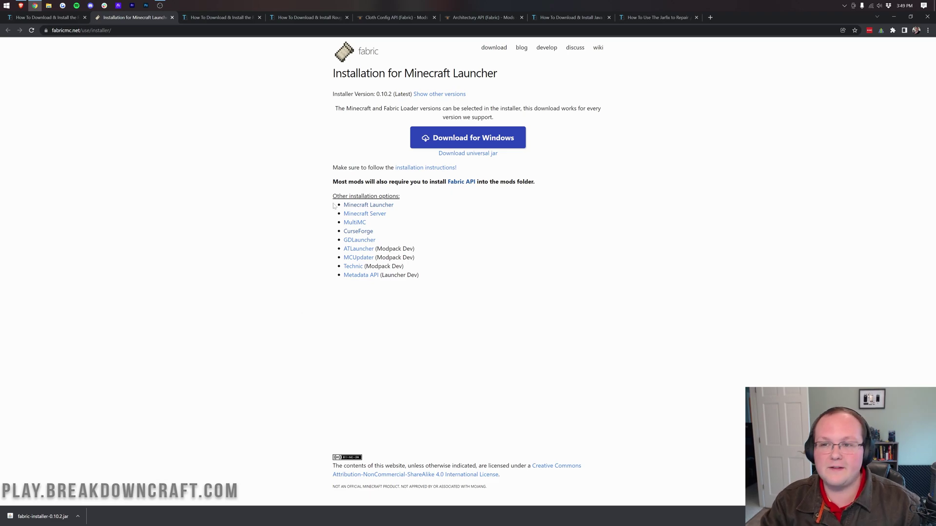
click(229, 19)
- Open the Fabric API mod page on CurseForge from the FabricAPI article
scroll(231, 205, down, 6)
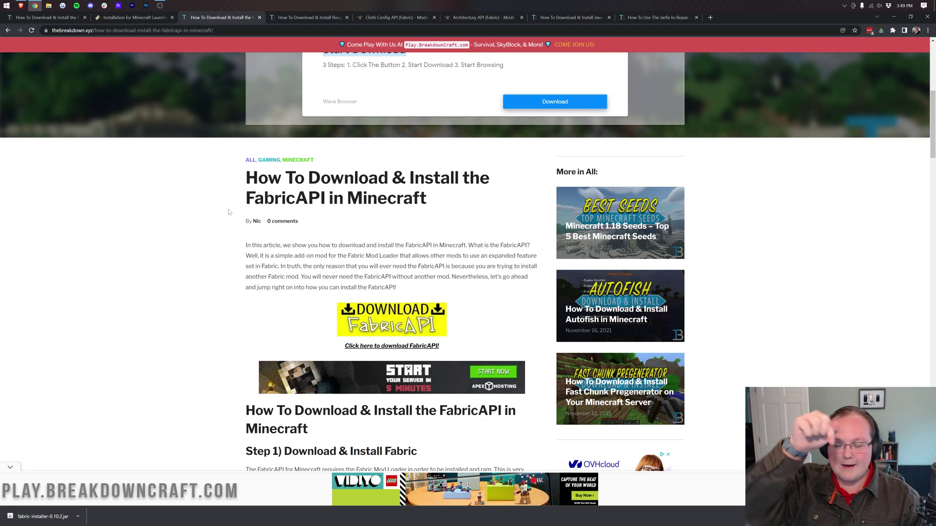
scroll(229, 212, down, 3)
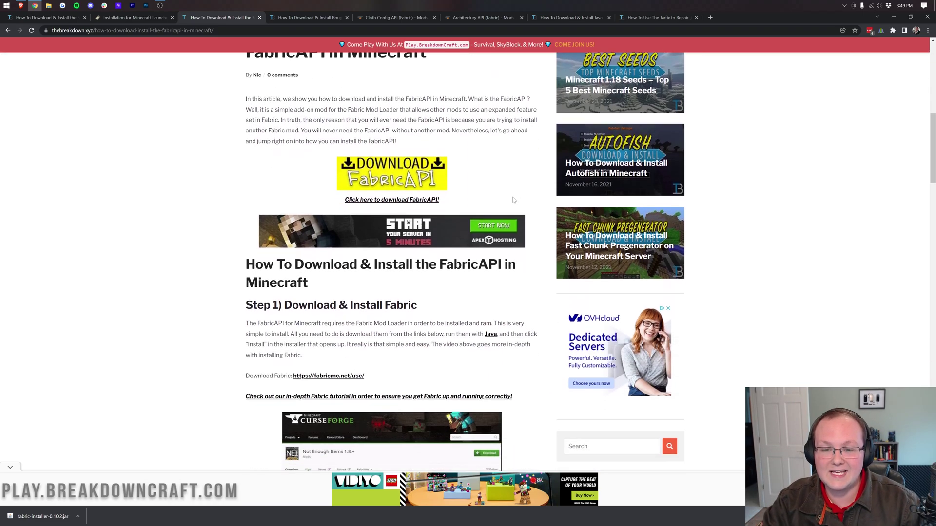
scroll(428, 220, up, 1)
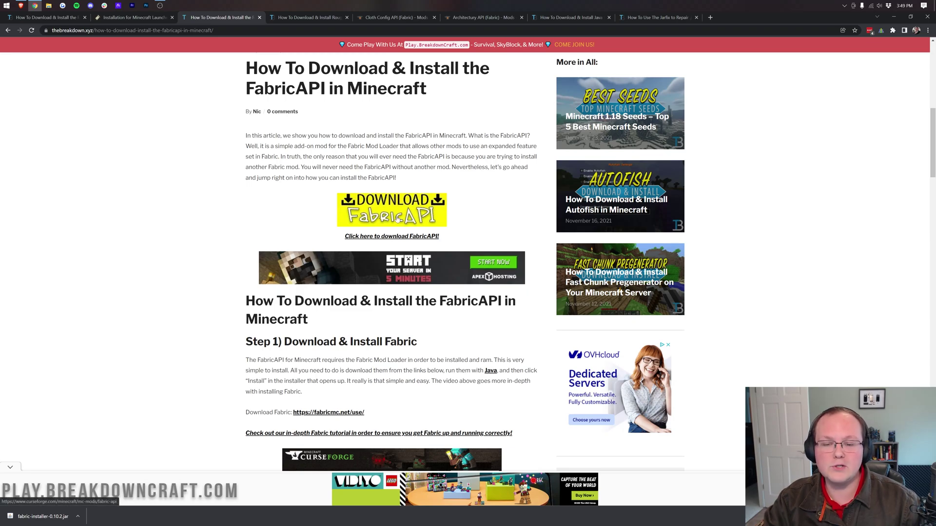
click(378, 215)
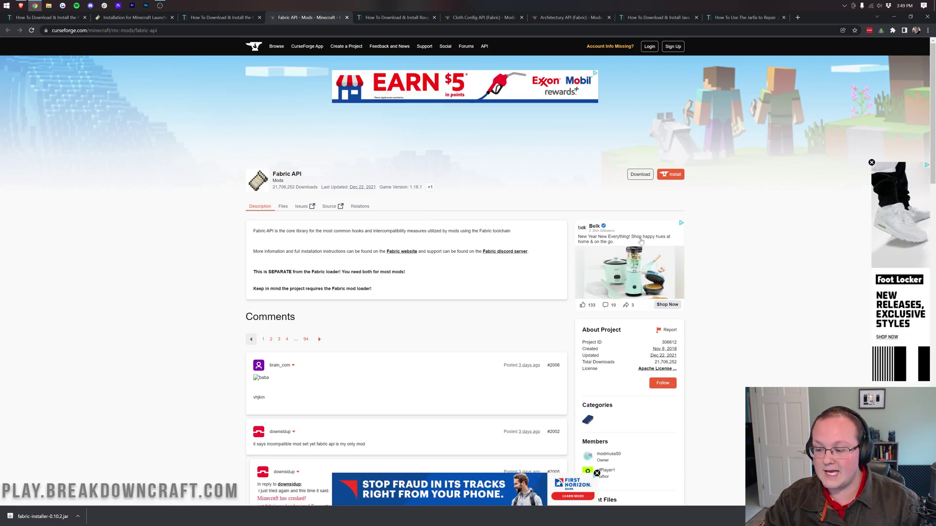
- Download the Fabric API 1.18.1 build and switch to the Roughly Enough Items guide
scroll(629, 283, down, 3)
scroll(659, 228, down, 4)
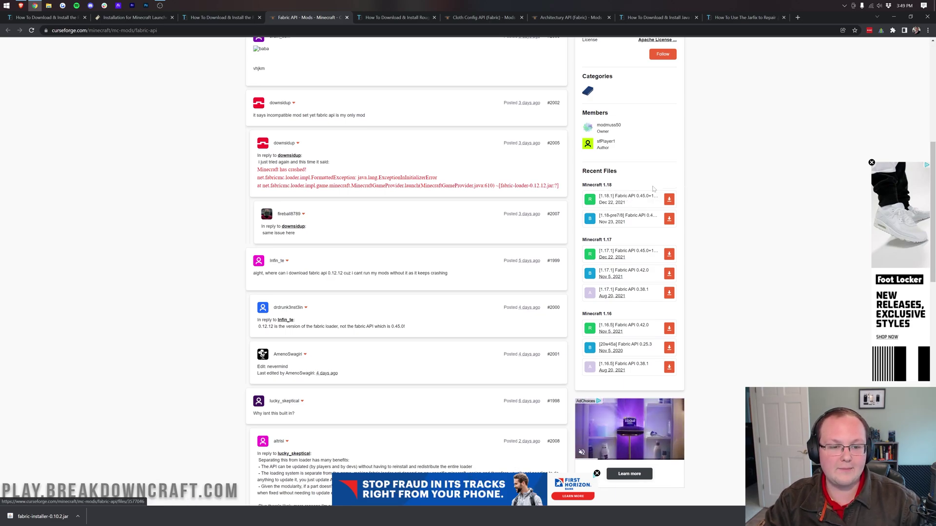
click(670, 200)
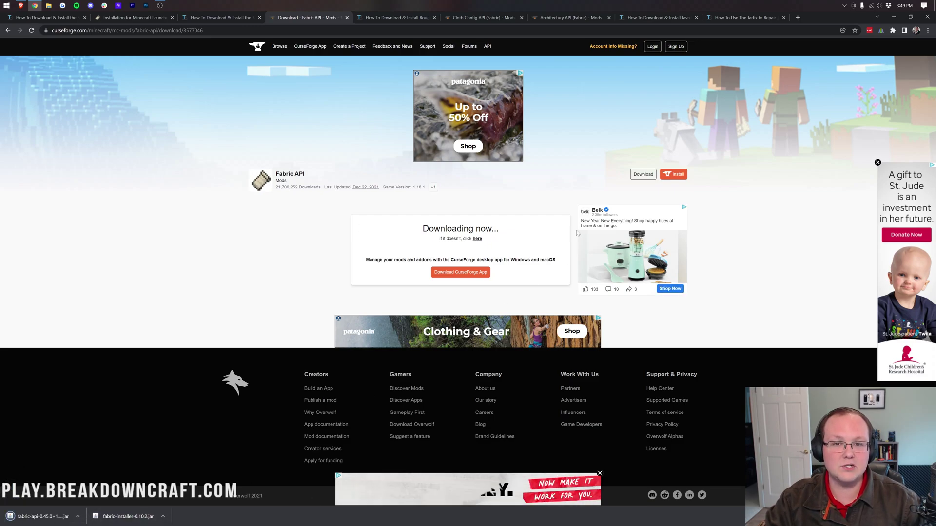
click(402, 18)
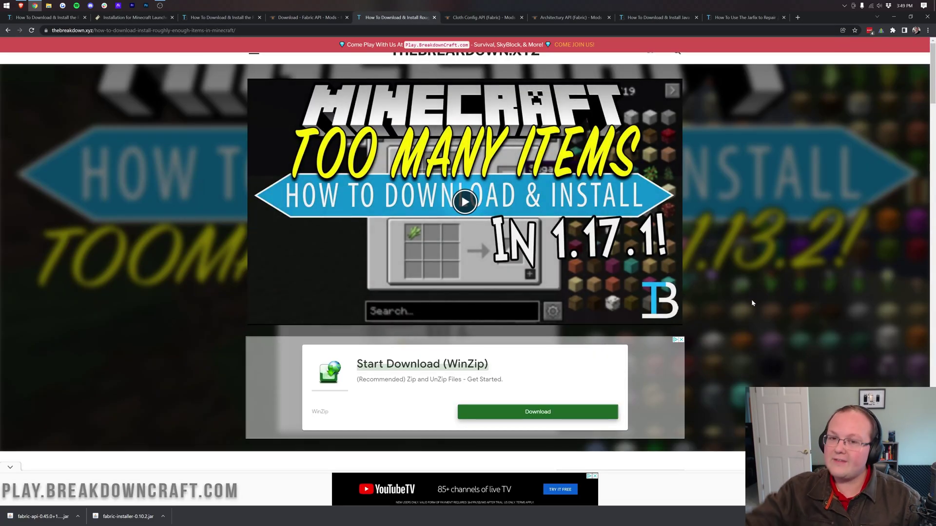
- Open REI's CurseForge page from the article and download its Minecraft 1.18 file
scroll(751, 303, down, 6)
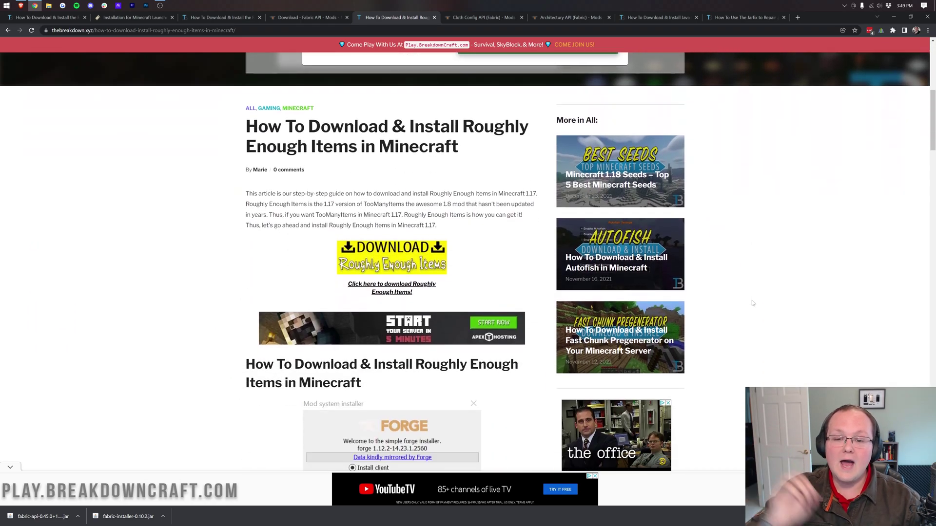
scroll(752, 303, down, 1)
click(394, 232)
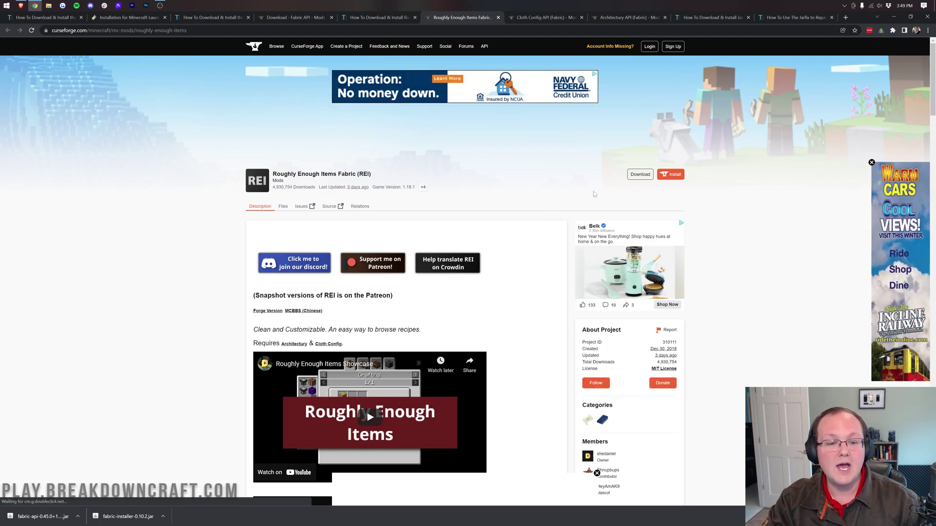
scroll(624, 184, down, 7)
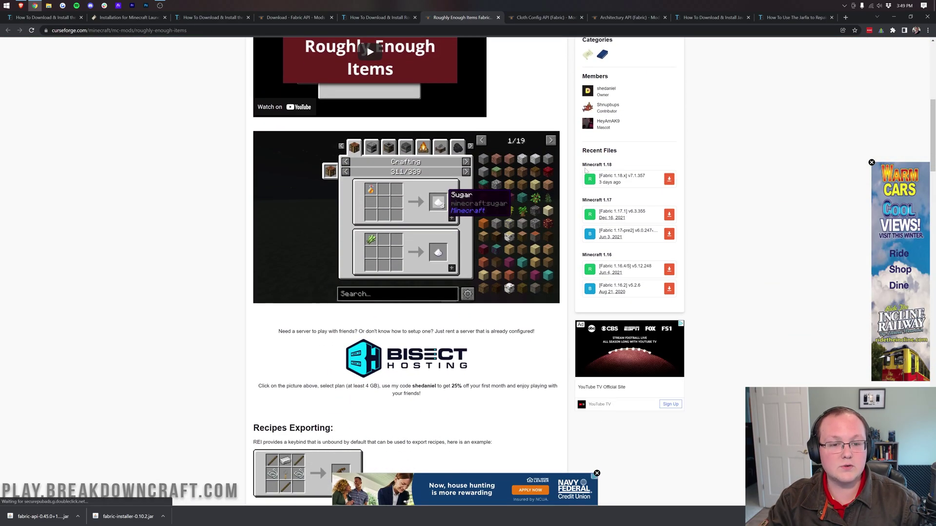
scroll(648, 219, up, 2)
click(670, 252)
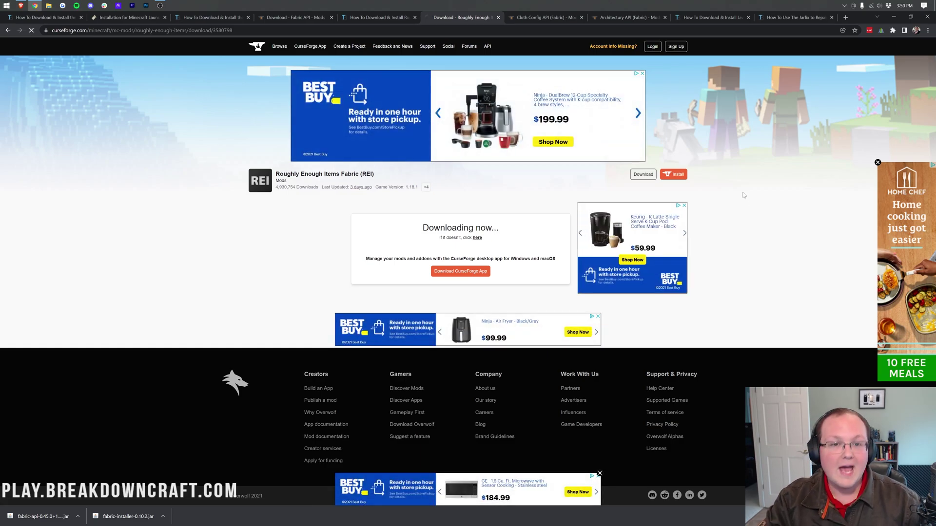
- Download the Minecraft 1.18 Cloth Config API file from its CurseForge tab
click(546, 19)
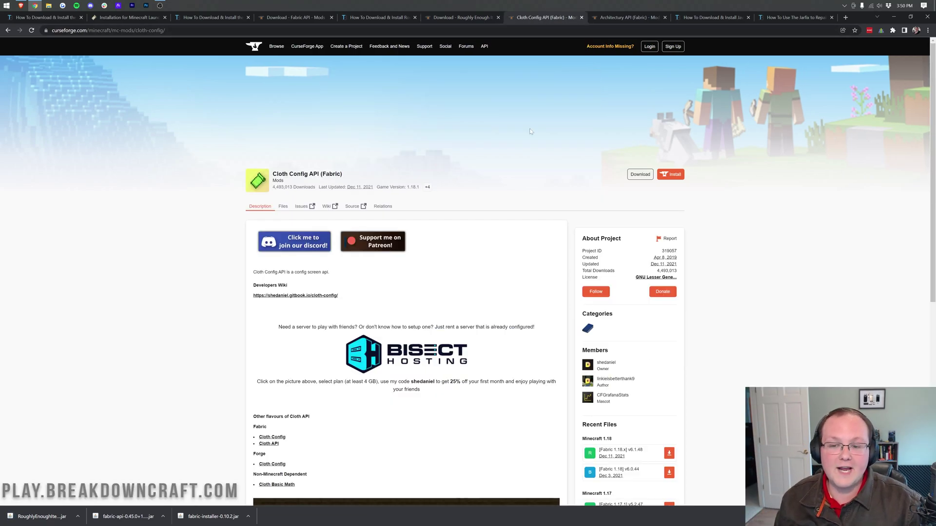
scroll(700, 283, down, 4)
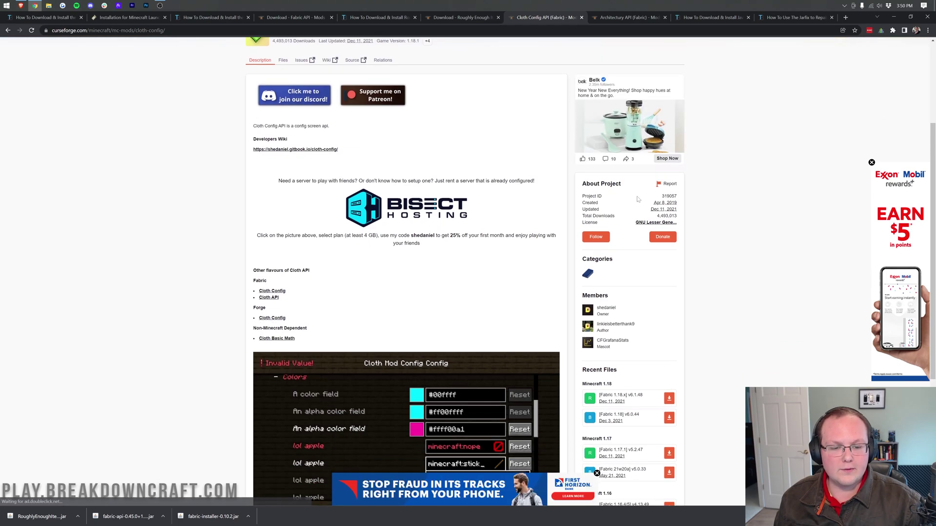
click(669, 325)
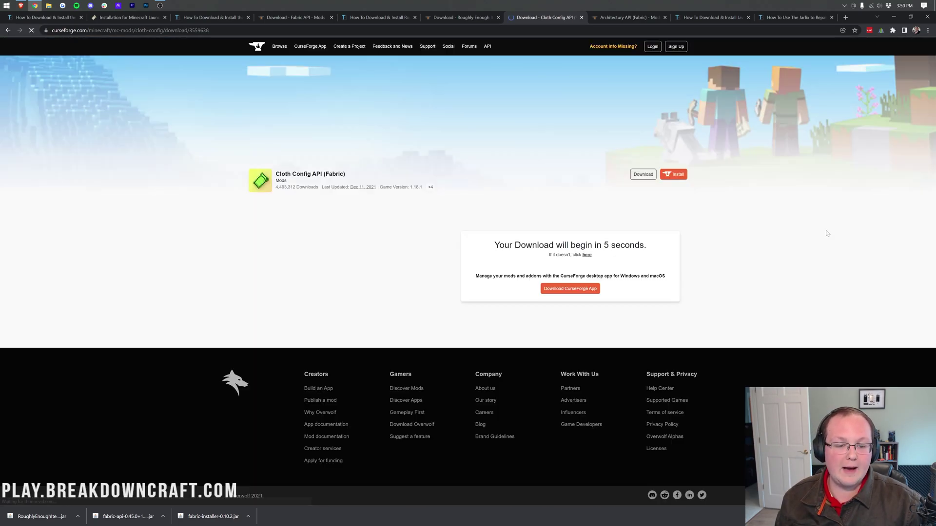
- Download the Minecraft 1.18 Architectury API file, then return to the Fabric Mod Loader article
click(629, 17)
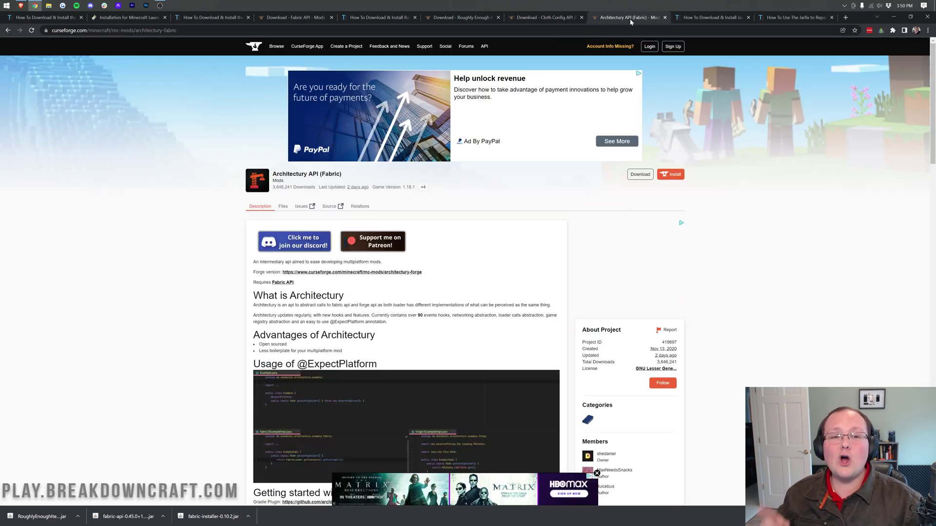
scroll(583, 213, down, 4)
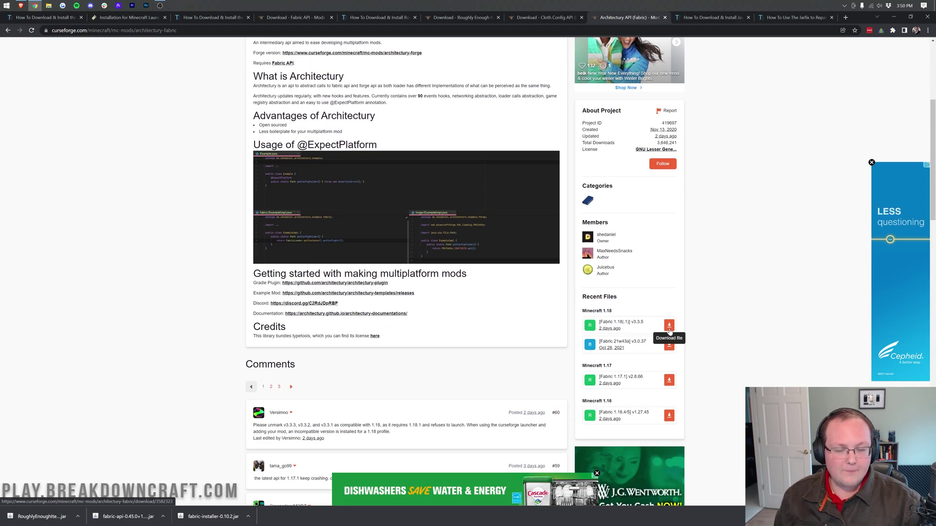
click(669, 330)
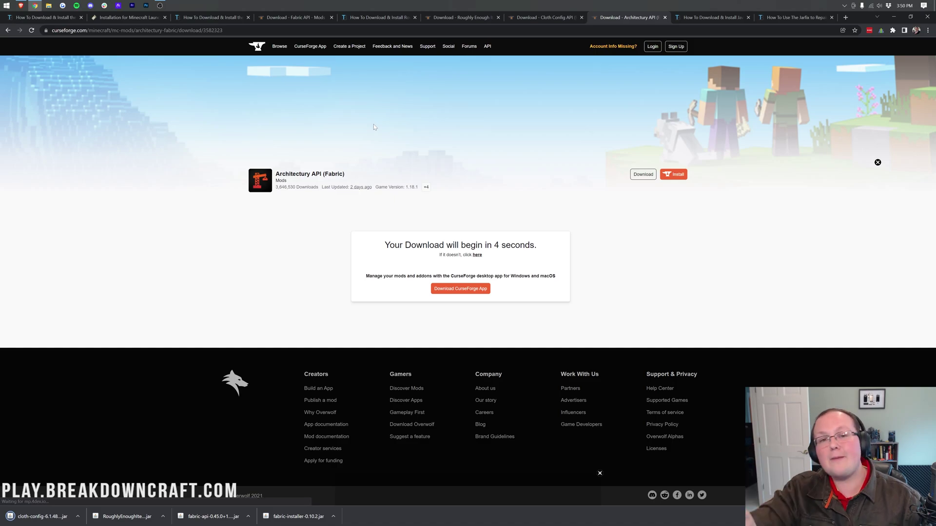
click(218, 19)
click(50, 20)
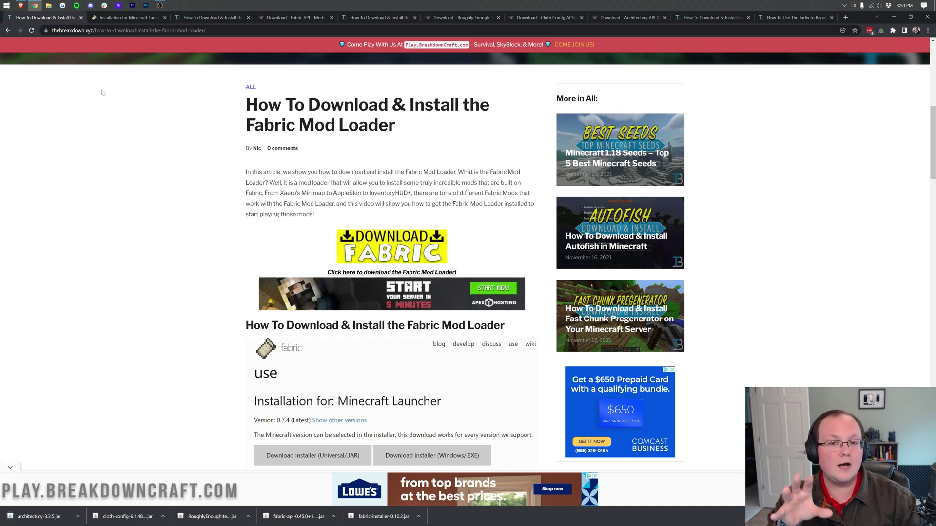
- Confirm the REI, Cloth Config and Architectury downloads in their tabs, then minimize Chrome
click(460, 17)
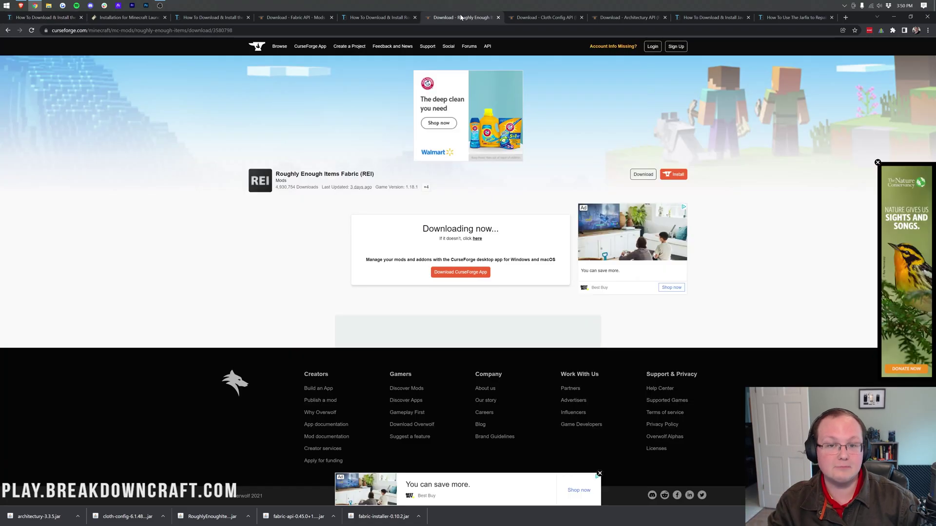
click(543, 17)
click(598, 18)
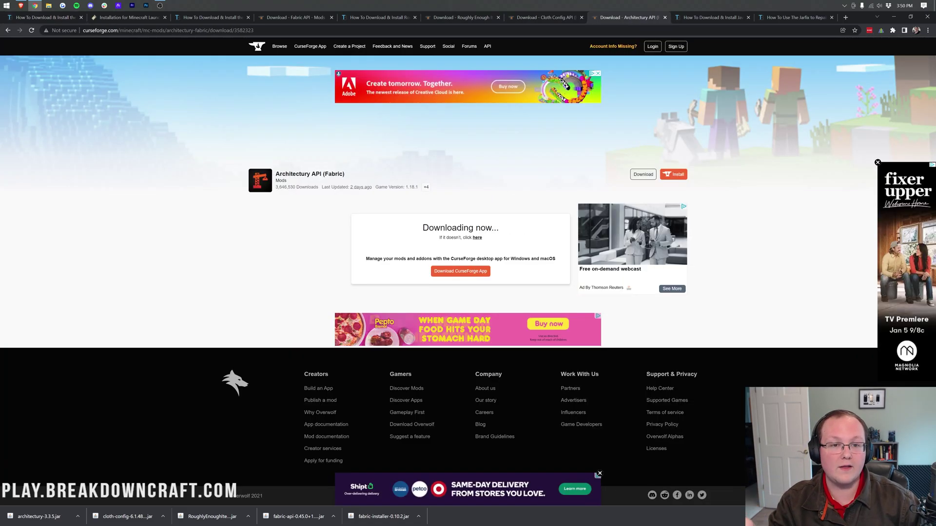
click(709, 17)
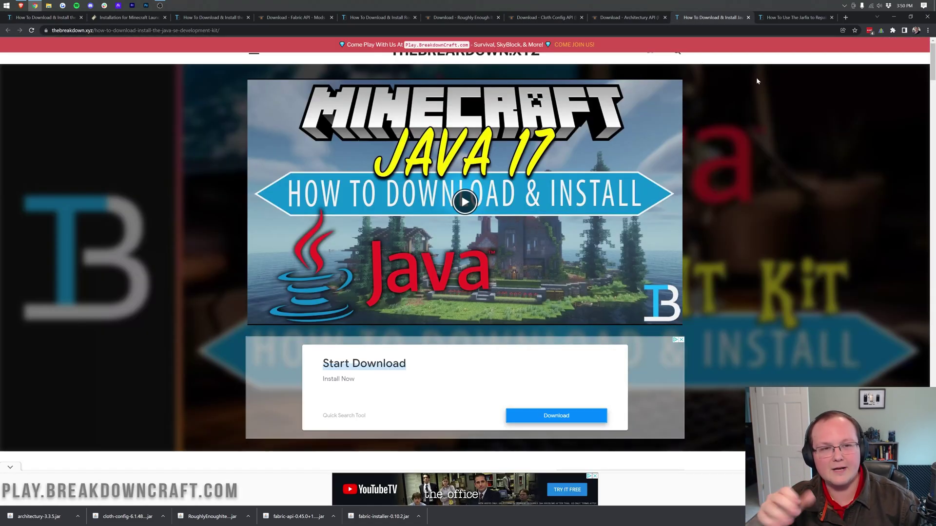
click(889, 17)
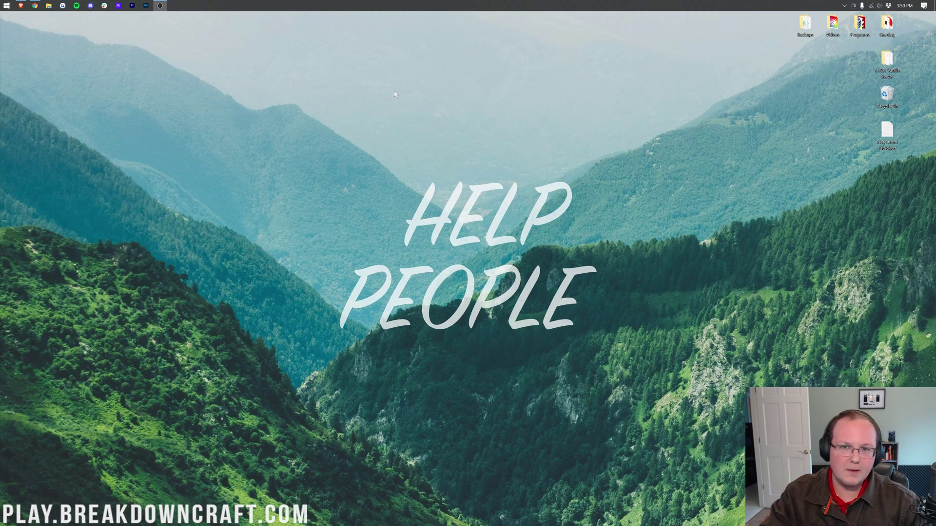
- Open the Downloads folder through a Start search for 'down' and center its window
click(1, 3)
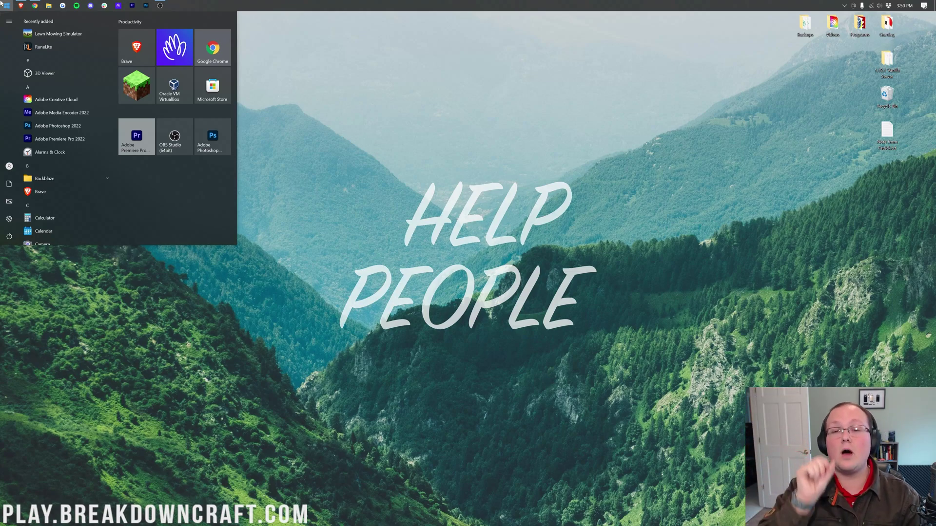
text(down)
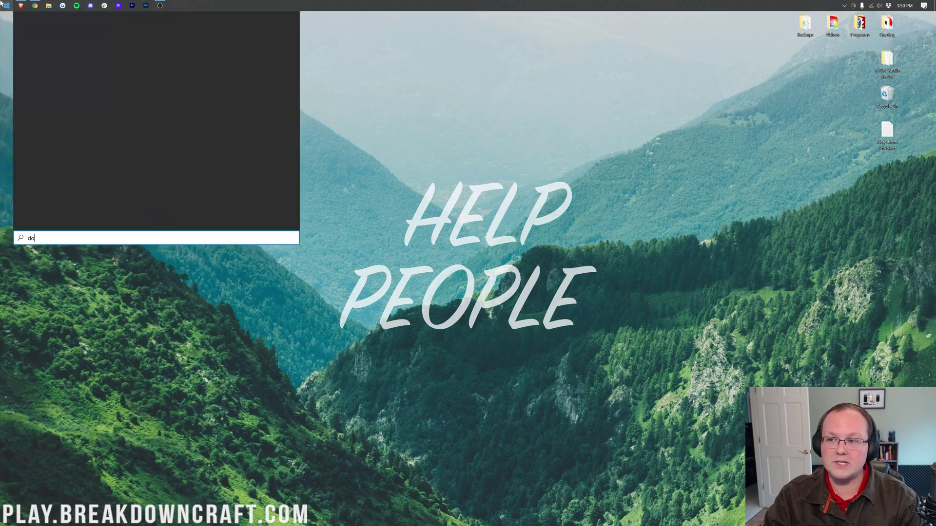
click(43, 59)
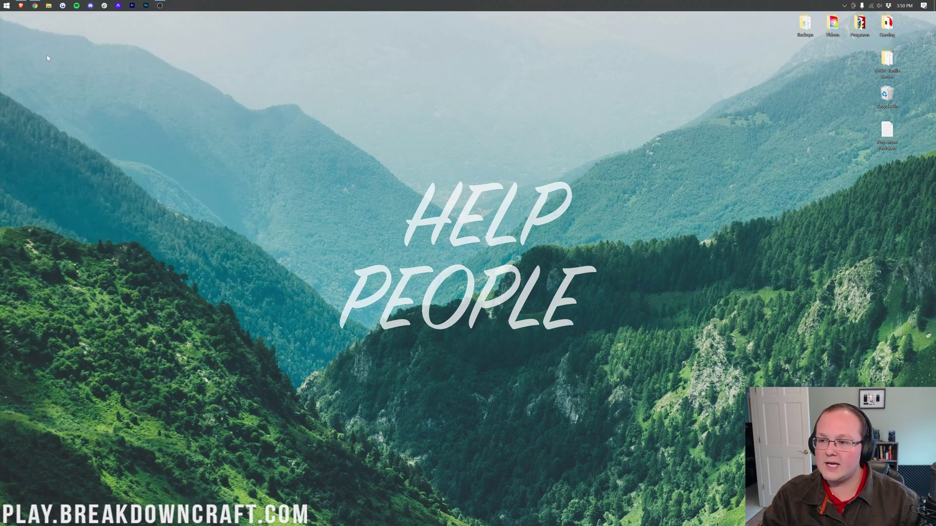
drag(353, 146, 543, 147)
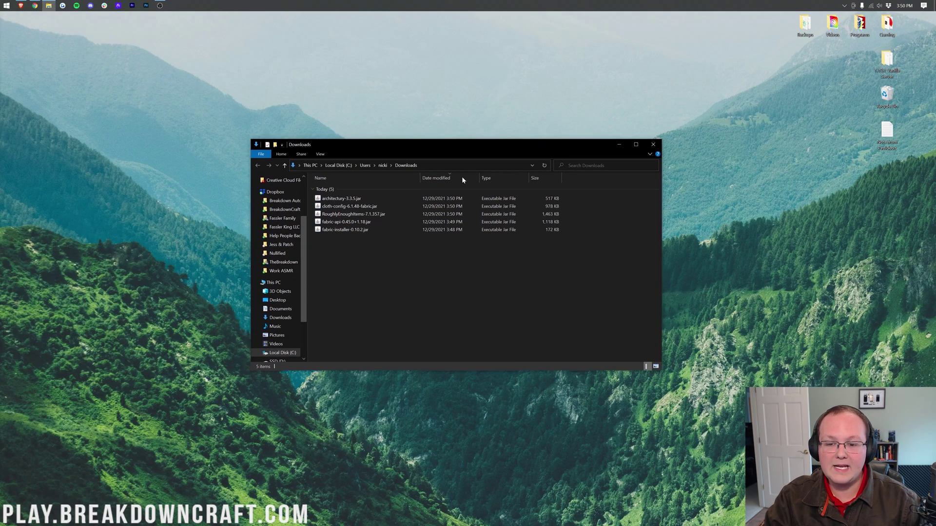
- Drag all five downloaded jars onto the desktop and close the Downloads window
click(350, 216)
click(347, 207)
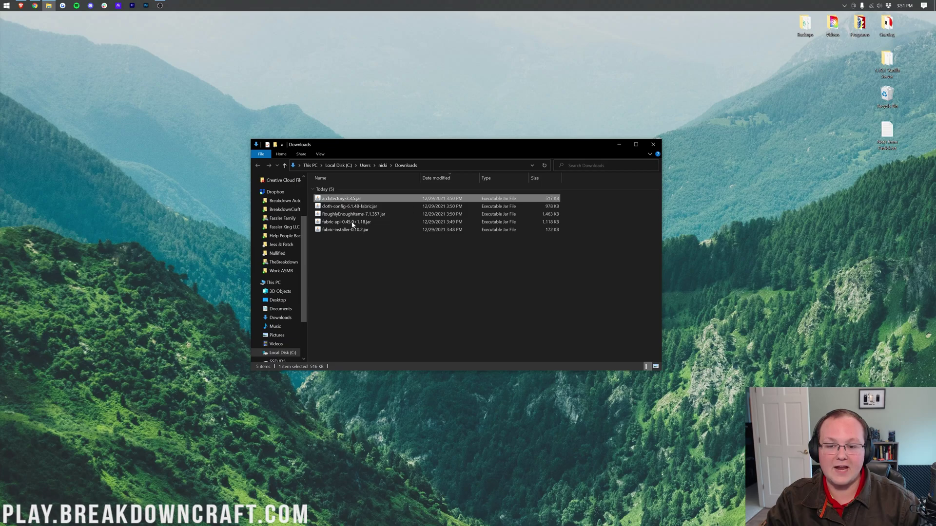
click(352, 217)
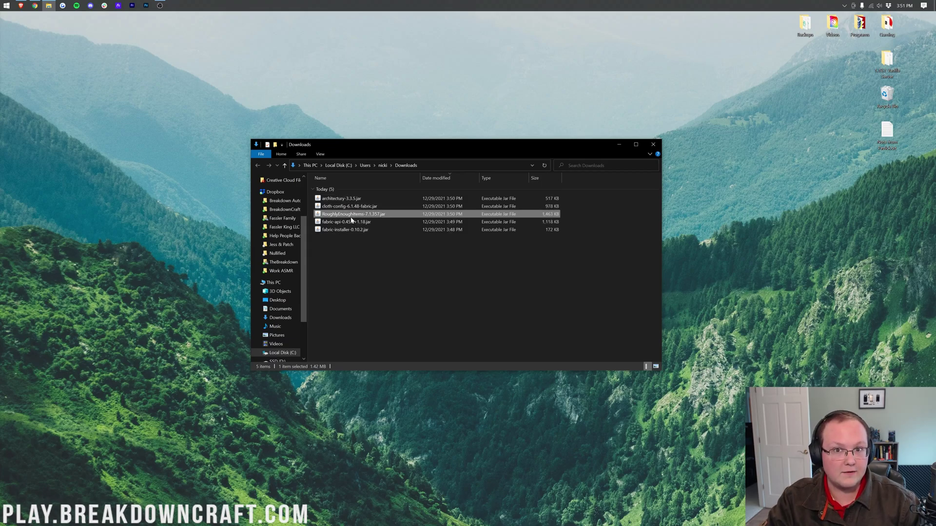
drag(361, 263, 406, 104)
click(653, 145)
- Arrange the desktop icons: fabric-installer apart, the four mod jars in one top row
drag(368, 130, 289, 101)
drag(365, 72, 370, 108)
drag(368, 168, 396, 100)
drag(371, 200, 423, 100)
drag(368, 236, 450, 100)
drag(510, 138, 278, 94)
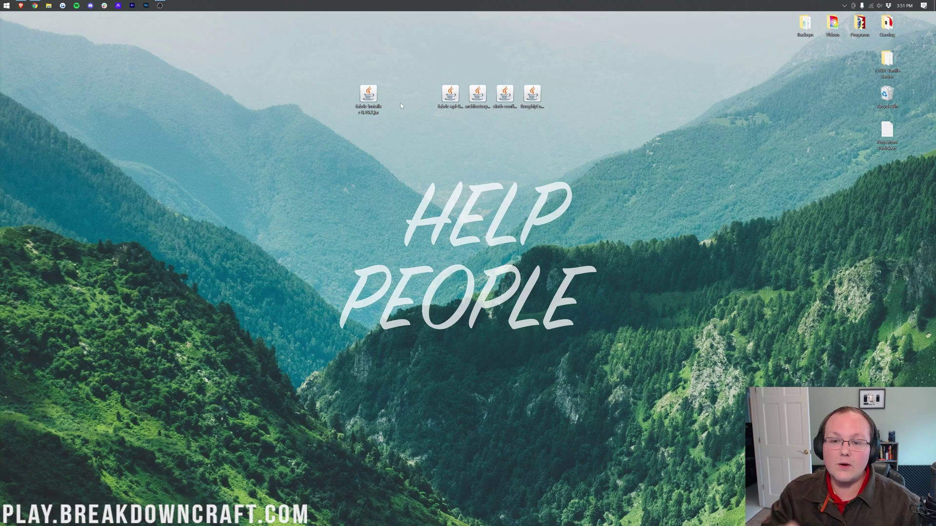
right_click(372, 101)
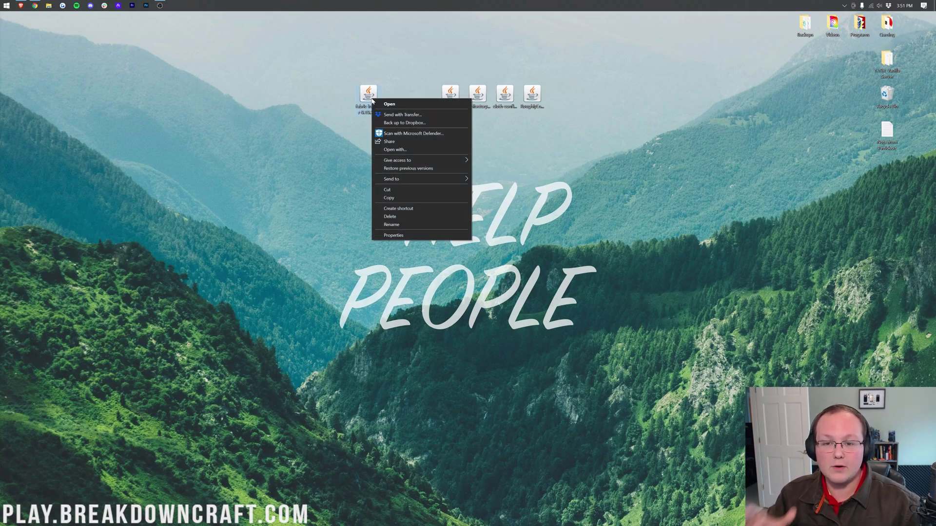
- Close the running Fabric Installer and relaunch the jar with Java(TM) Platform SE binary
click(400, 149)
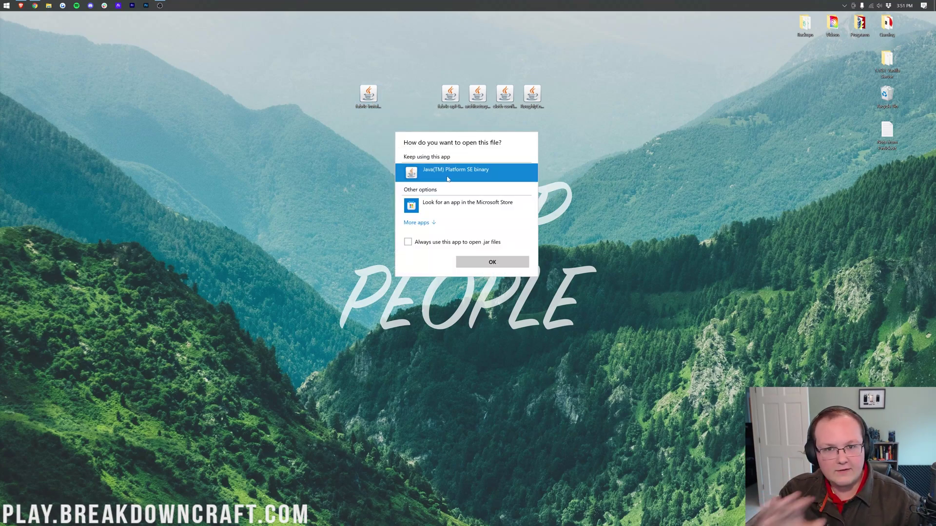
click(492, 262)
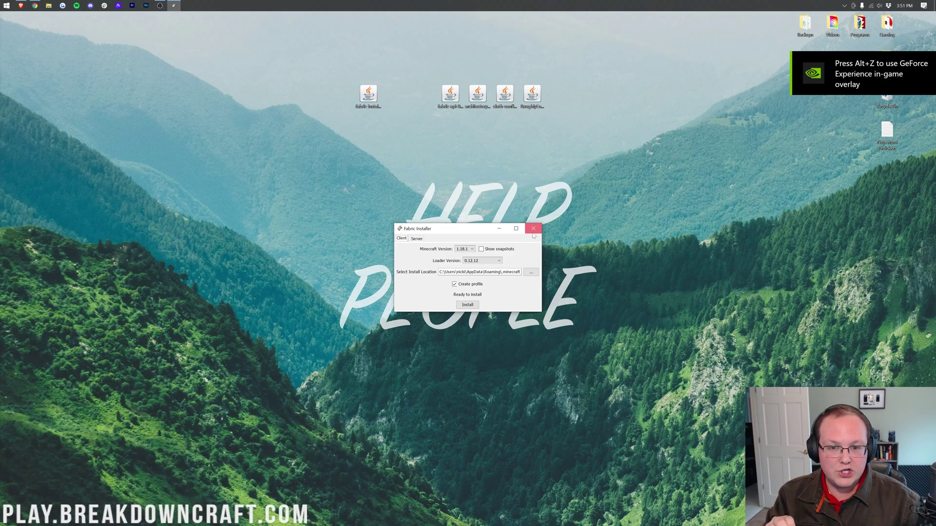
click(533, 229)
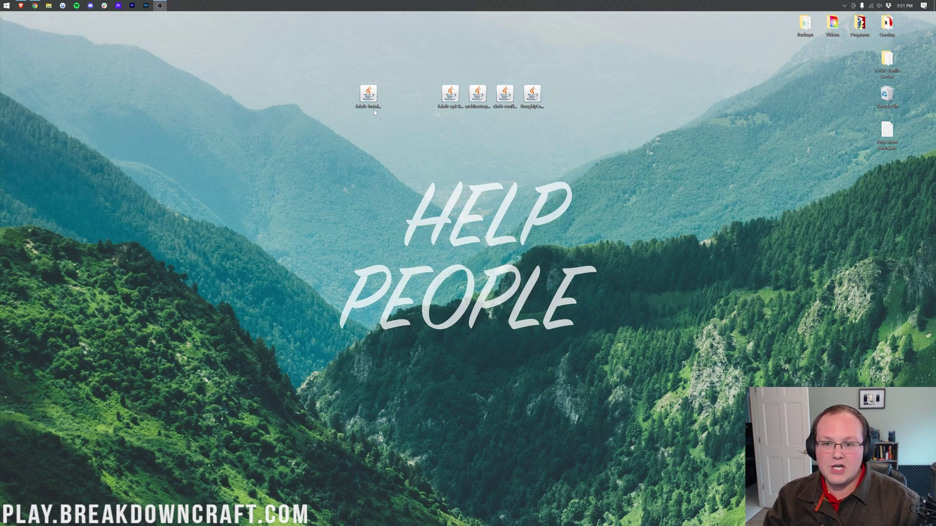
right_click(369, 98)
click(398, 149)
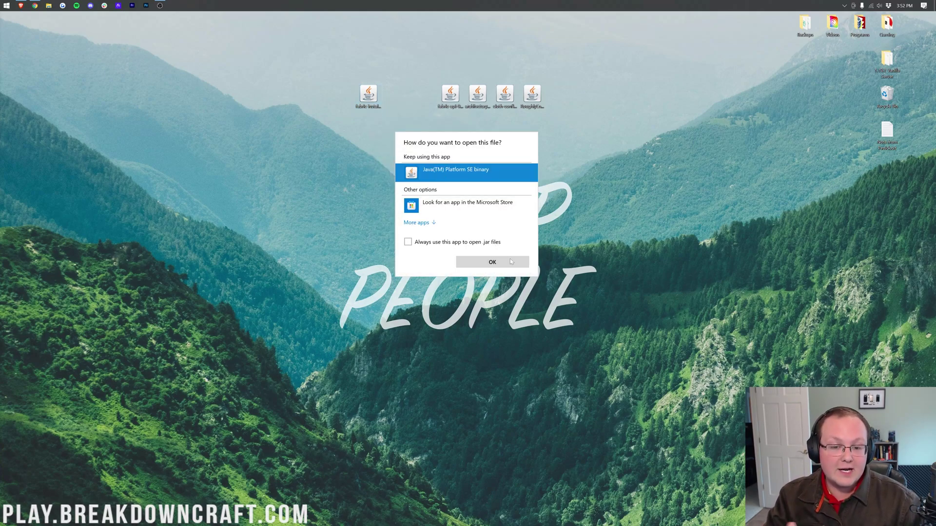
click(362, 170)
click(35, 5)
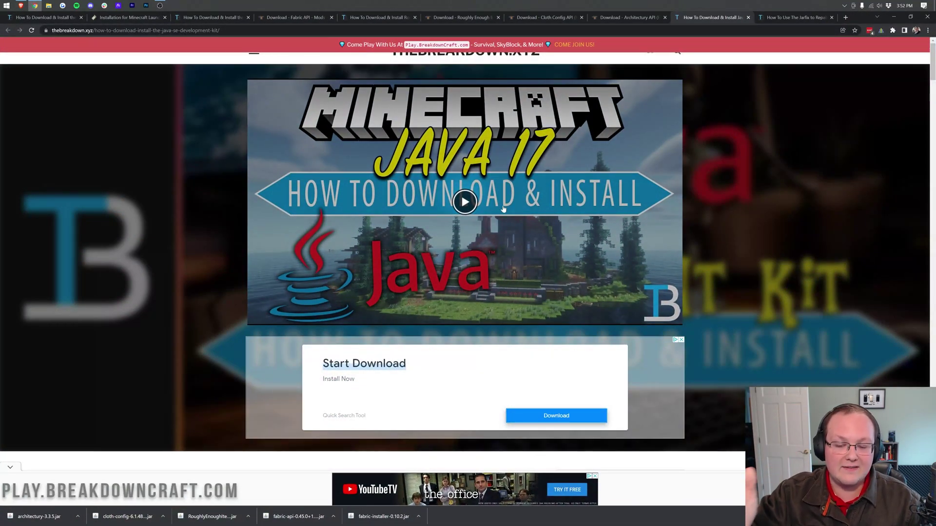
- Scroll through the Java 17 download and install article
scroll(504, 210, down, 4)
scroll(489, 208, down, 20)
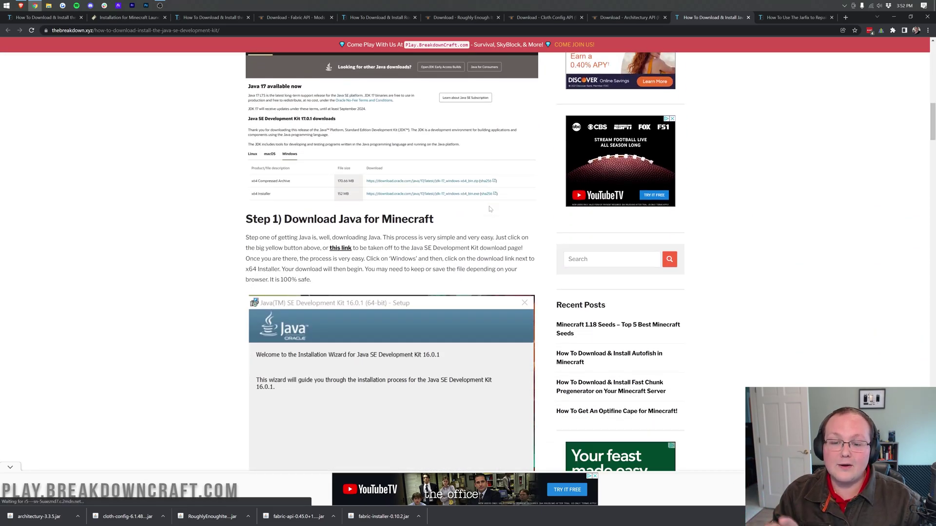
scroll(473, 216, down, 2)
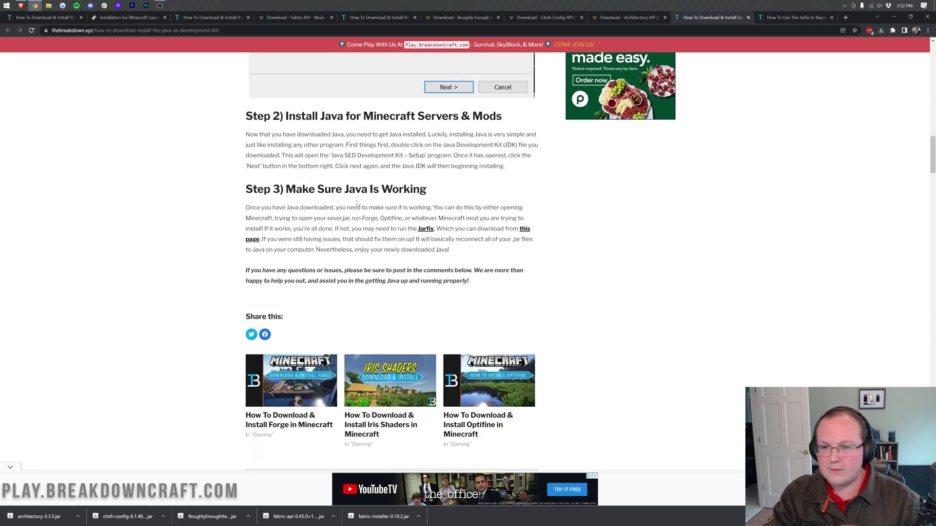
scroll(429, 180, up, 20)
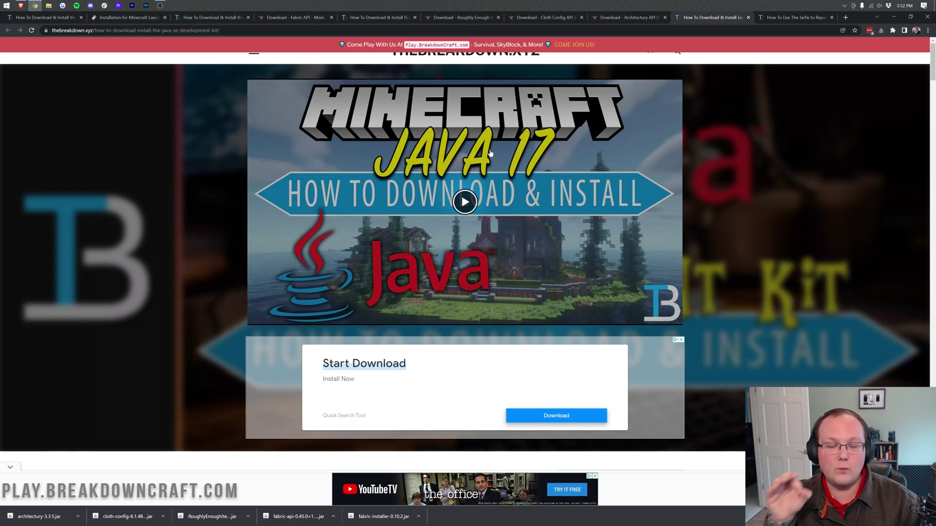
- Switch to the Jarfix article with Ctrl+Tab, scroll it, then minimize Chrome
key(ctrl+Tab)
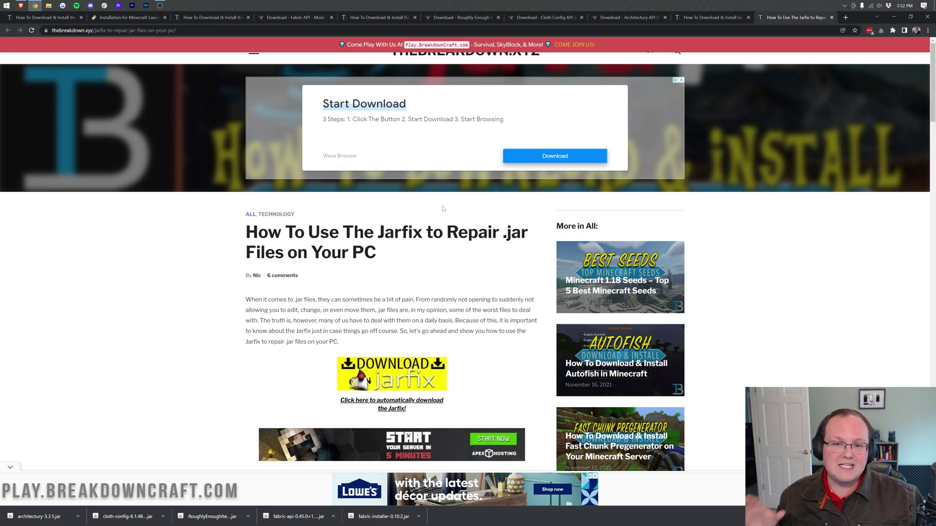
scroll(433, 247, down, 12)
scroll(433, 246, up, 6)
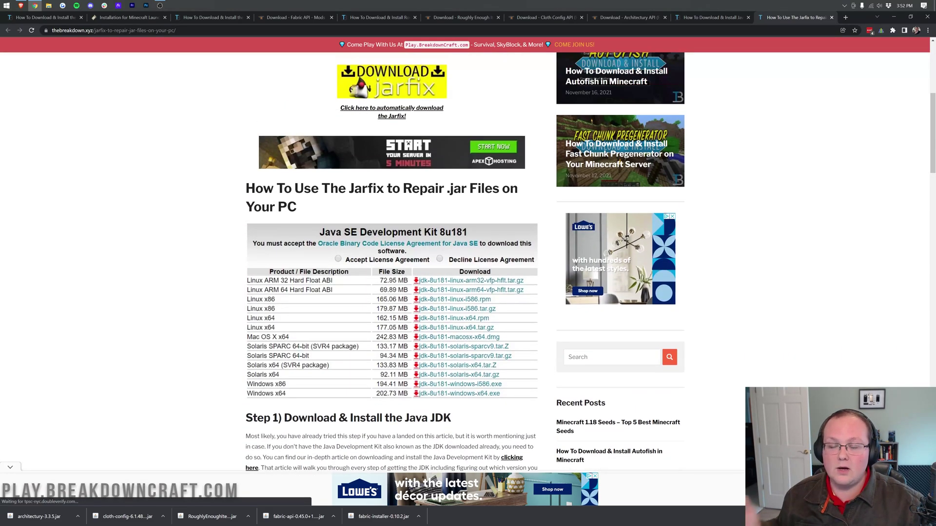
scroll(896, 189, up, 6)
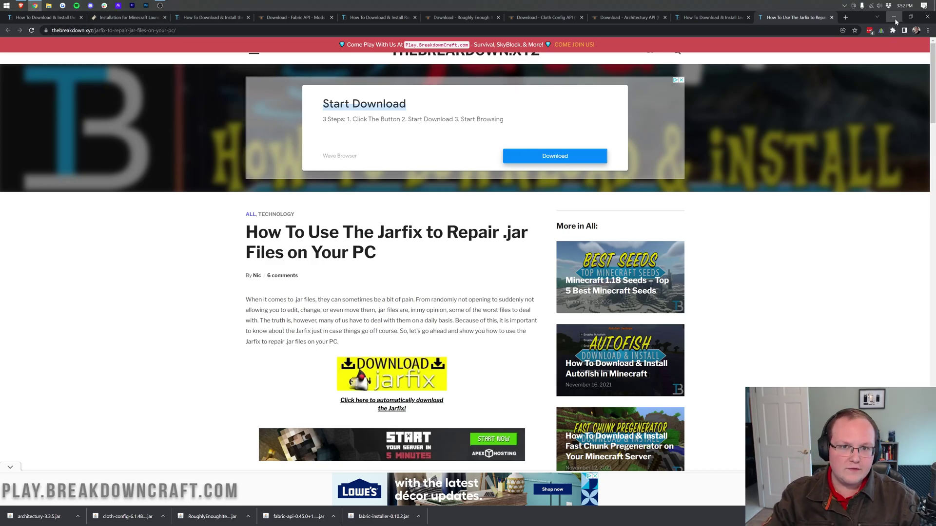
click(894, 19)
- Relaunch the desktop fabric-installer jar with the Java(TM) Platform SE binary
drag(662, 112, 357, 118)
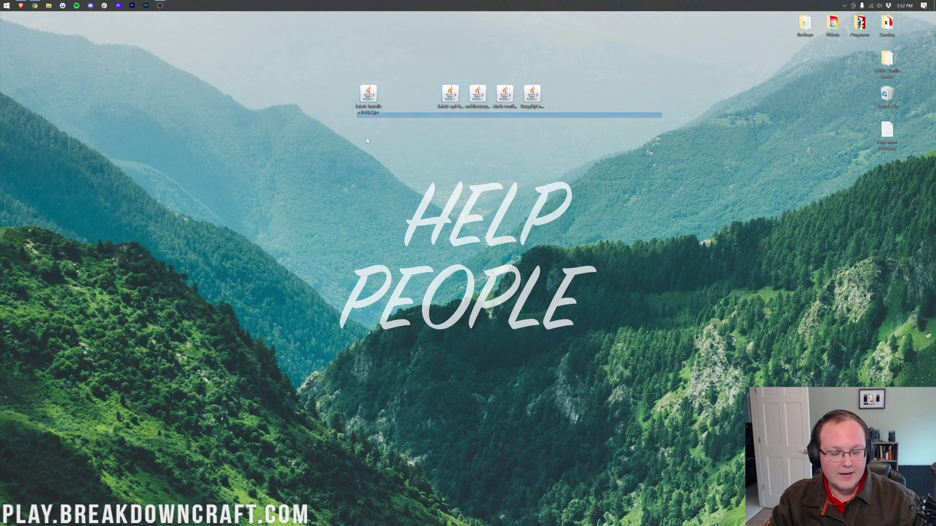
right_click(368, 102)
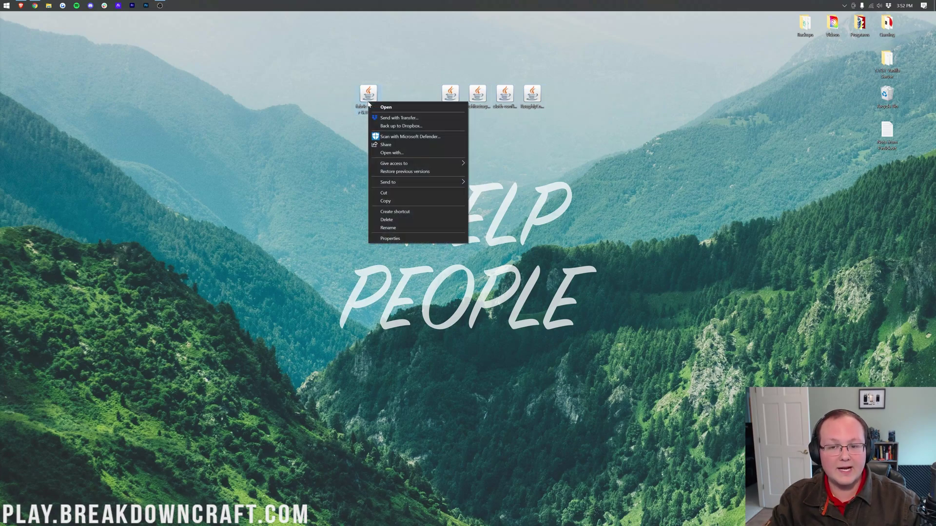
click(391, 153)
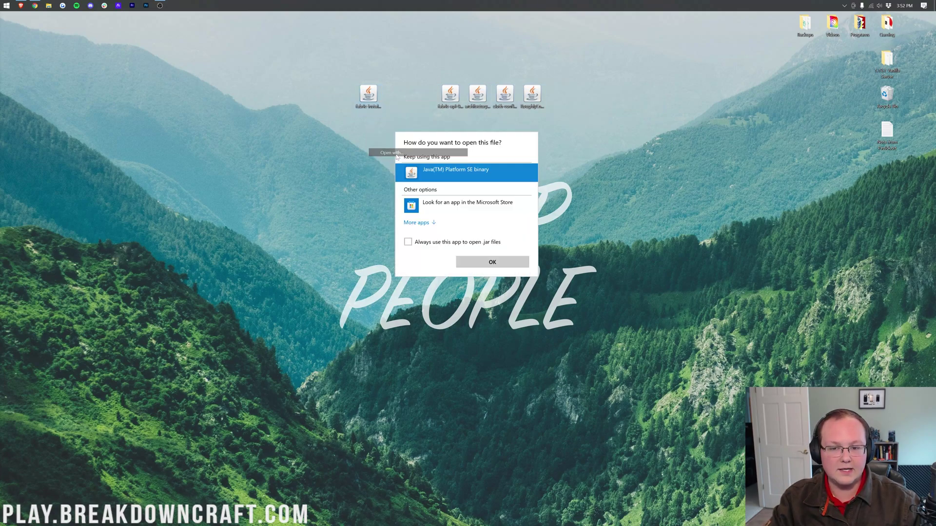
click(492, 262)
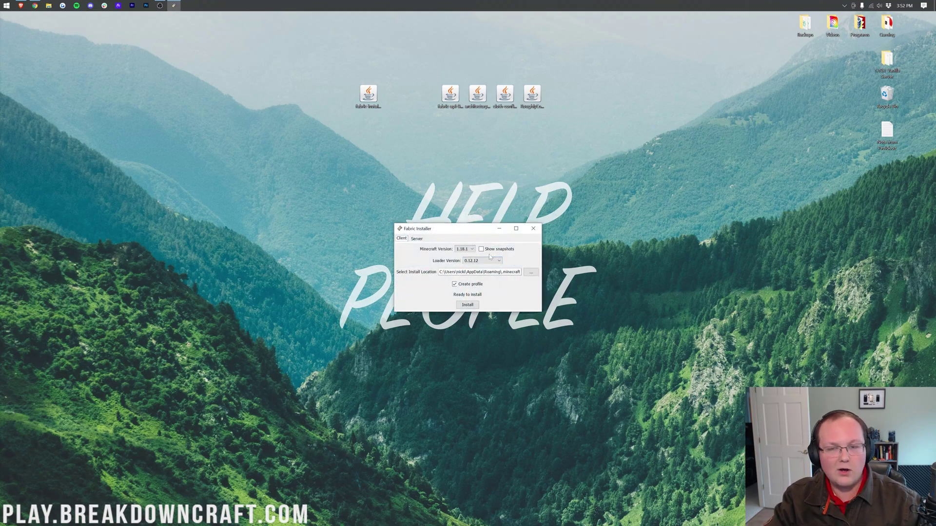
click(2, 4)
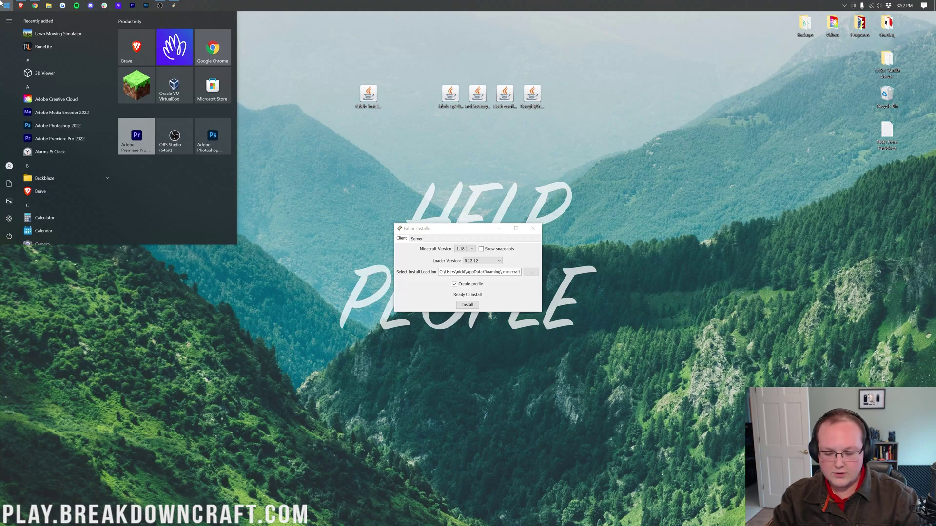
- Search Start for 'apps' to open Apps & features in Windows Settings
text(op)
key(BackSpace)
key(BackSpace)
text(progr)
key(BackSpace)
key(BackSpace)
key(BackSpace)
key(BackSpace)
key(BackSpace)
text(apps)
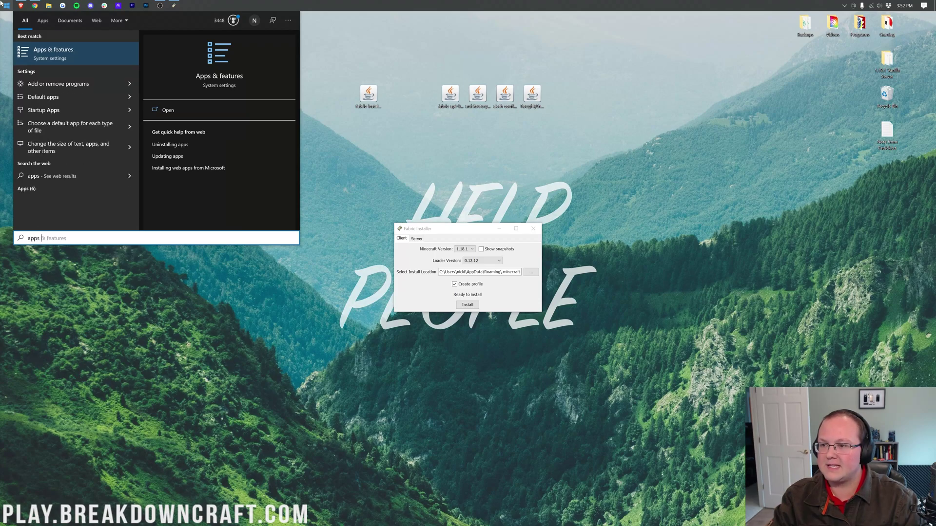
key(Return)
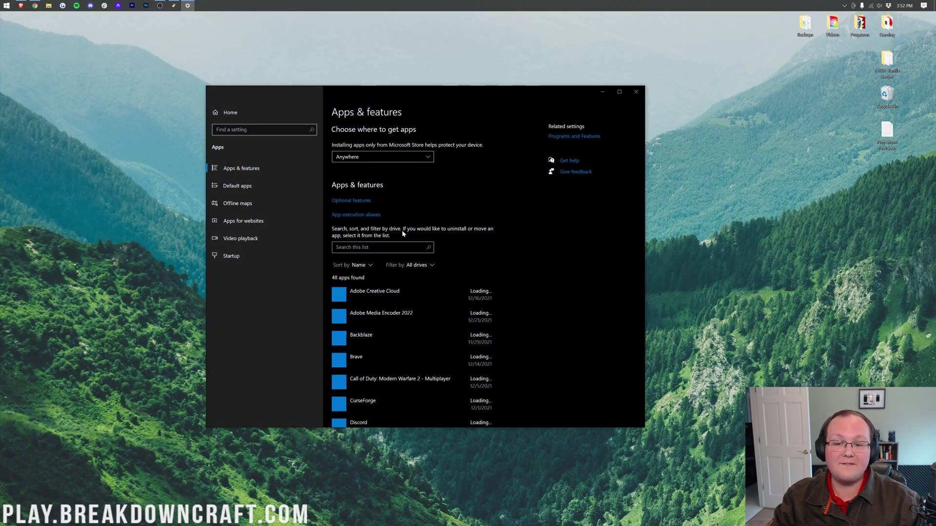
- Filter installed apps for 'java' to confirm Java SE Development Kit 17.0.1, then close Settings
click(336, 247)
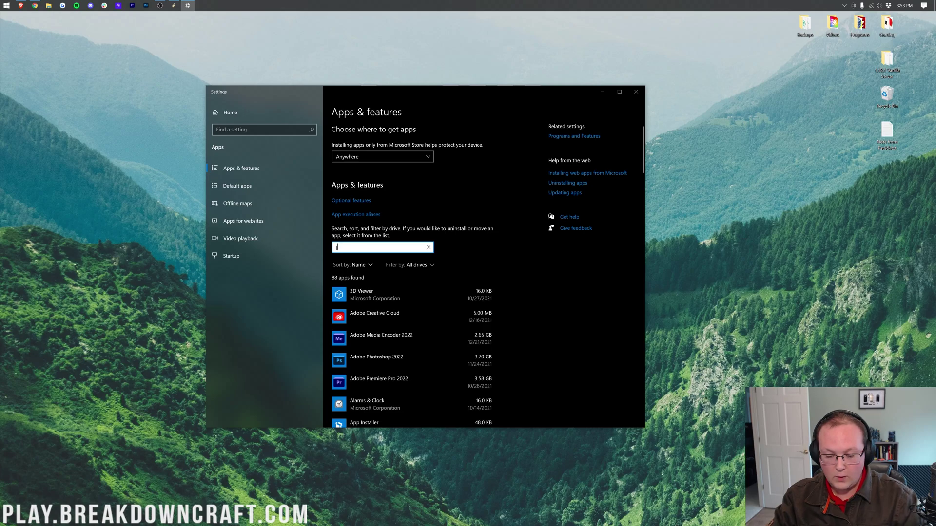
text(java)
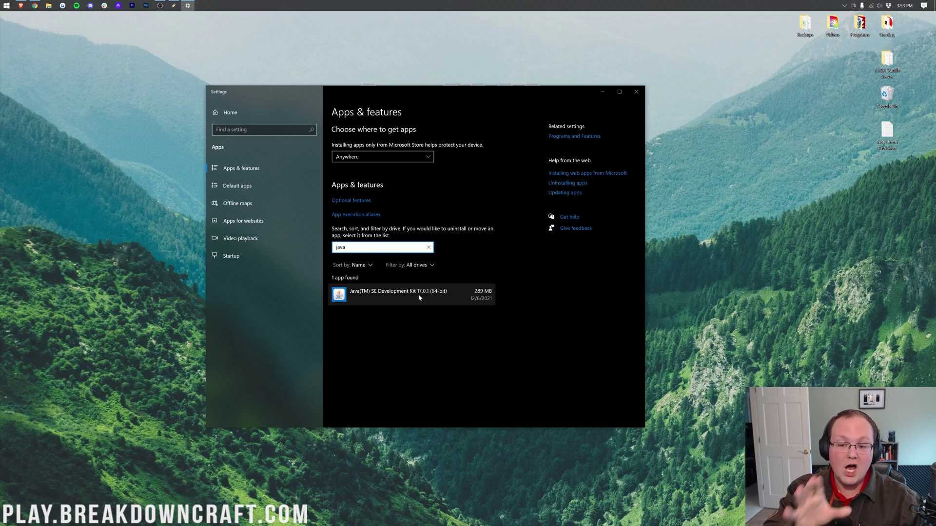
click(636, 92)
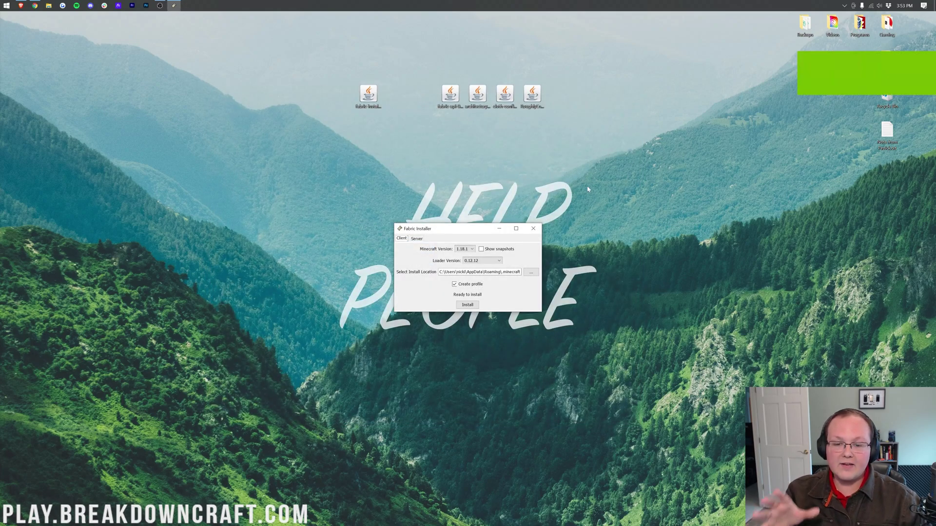
- Install Fabric Loader 0.12.12 for Minecraft 1.18.1, acknowledge the success message and close the installer
click(468, 249)
click(515, 259)
click(468, 305)
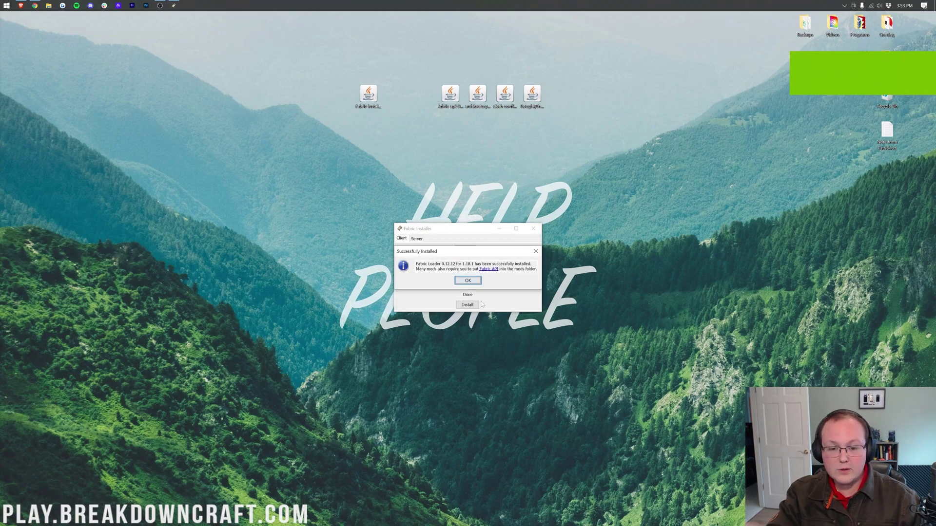
click(467, 281)
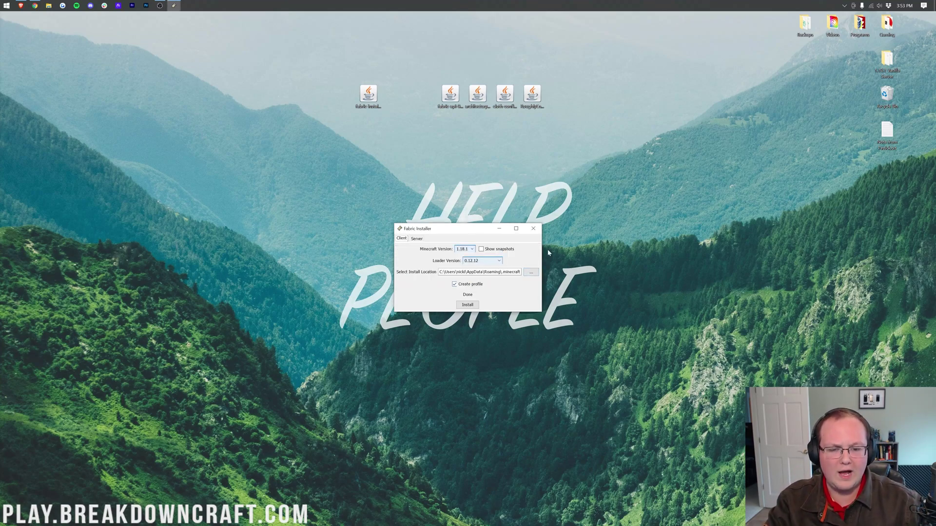
click(533, 228)
- Reopen the fabric-installer jar with the Java(TM) Platform SE binary
right_click(365, 91)
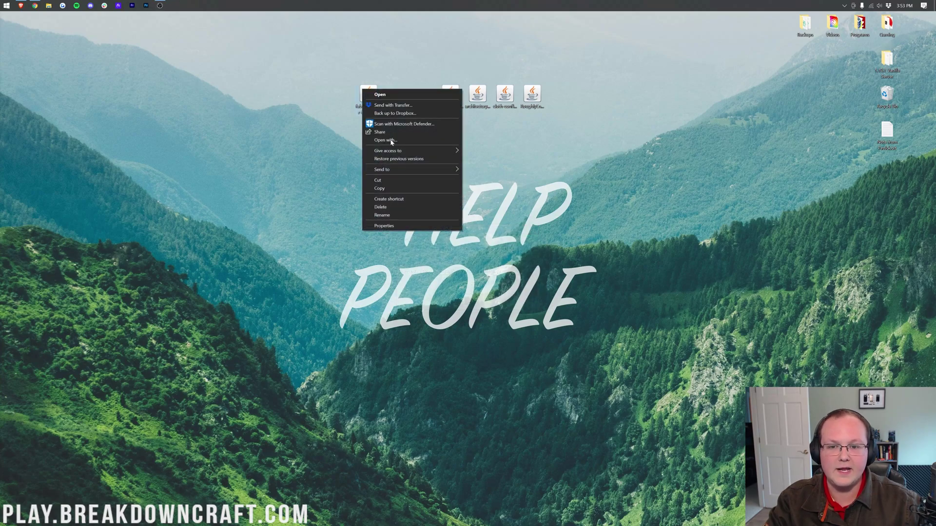
click(391, 141)
click(489, 264)
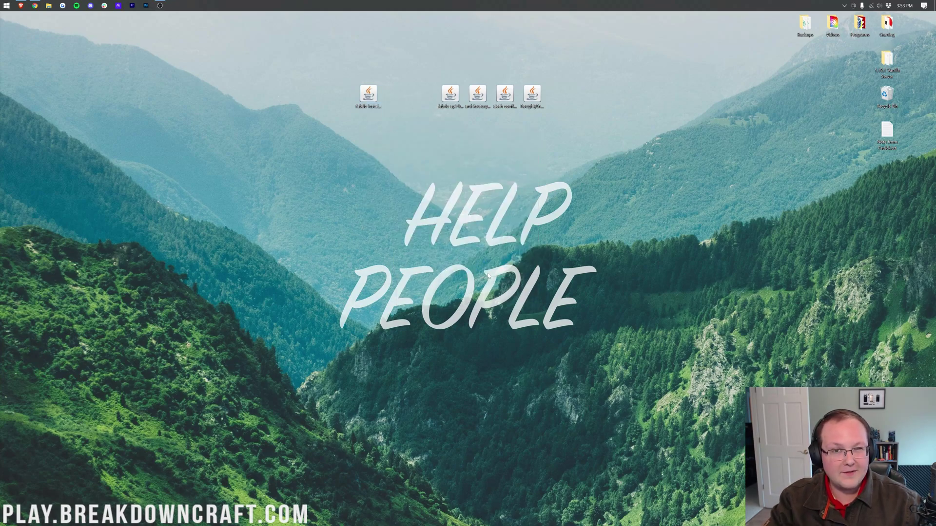